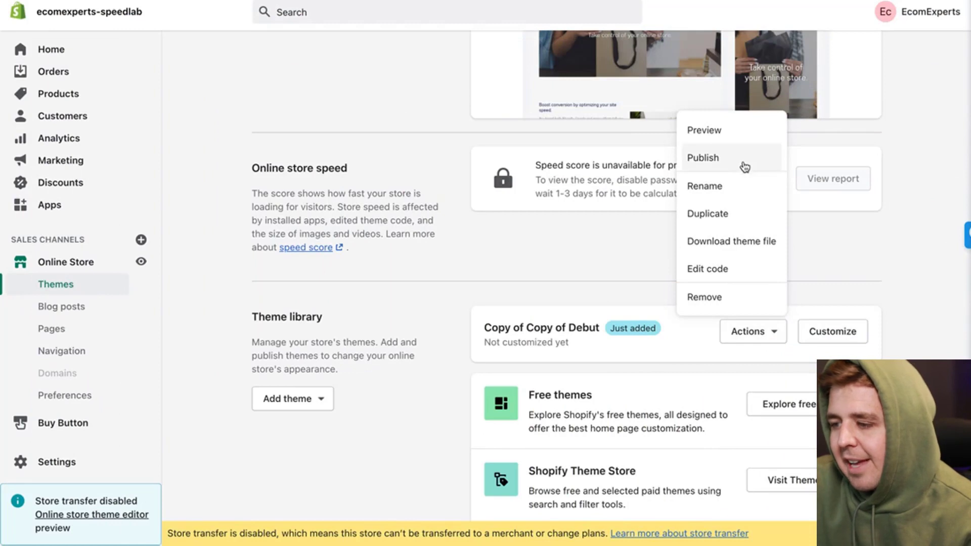
Step: Open product-template.liquid in the Copy of Copy of Debut theme's code and start a search
click(718, 270)
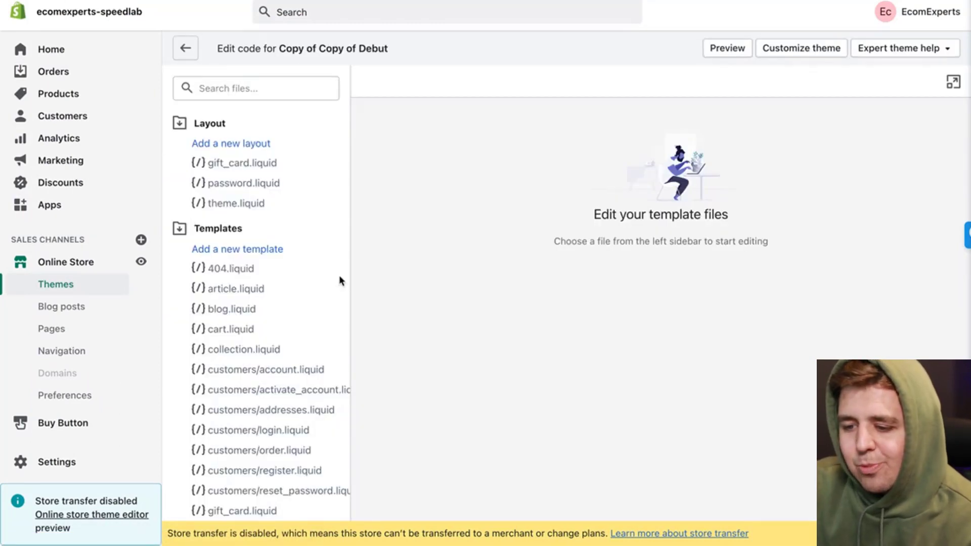
scroll(339, 278, down, 5)
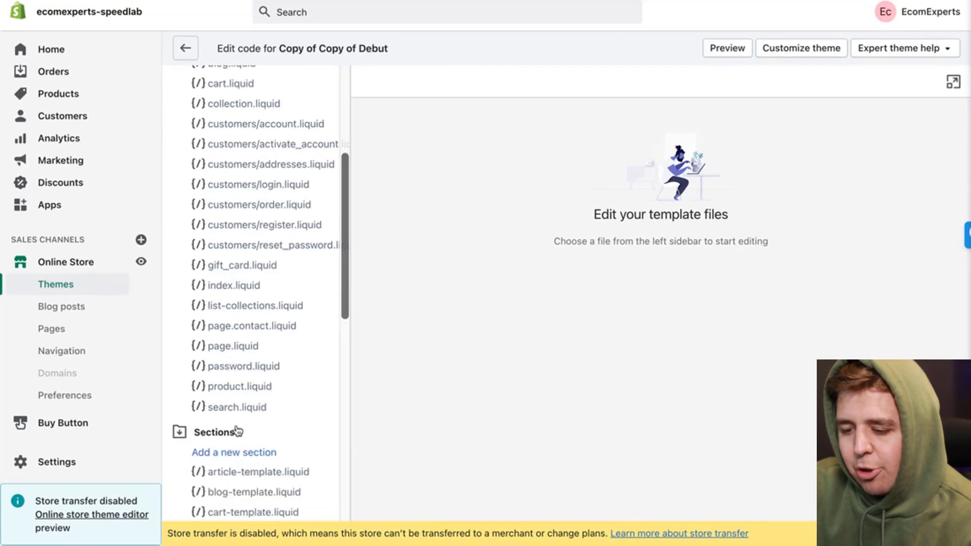
scroll(237, 431, down, 12)
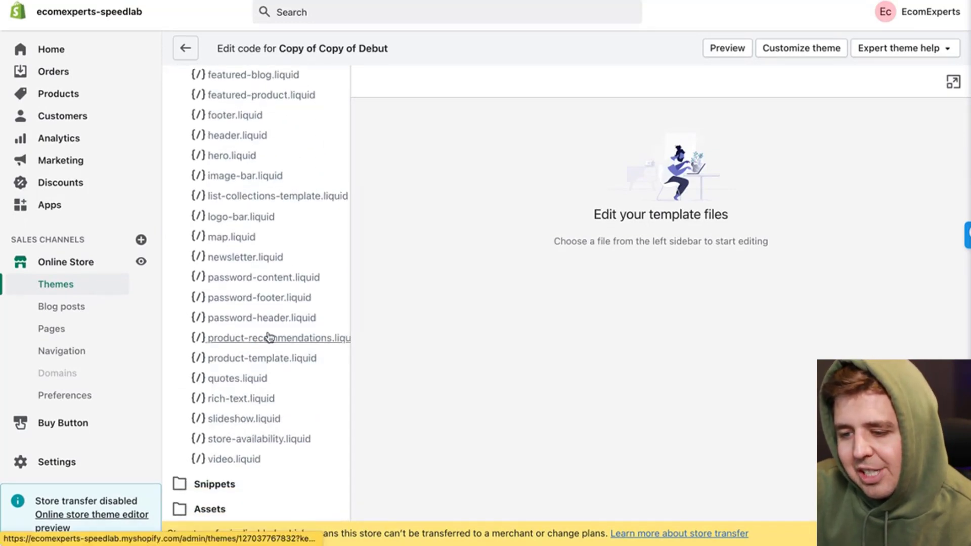
click(297, 360)
key(ctrl+f)
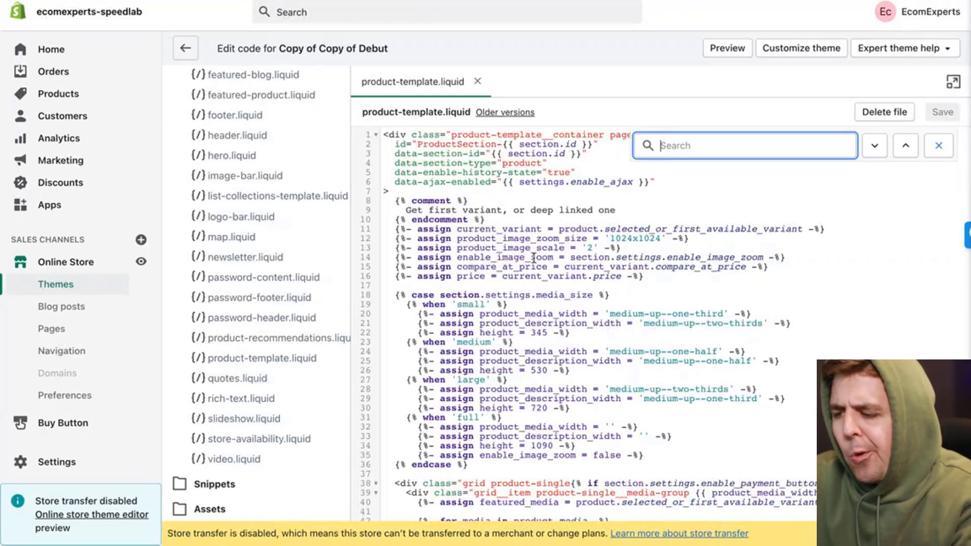
Step: Search the template for 'unless' and locate the unless block on line 281
text(unless)
key(Return)
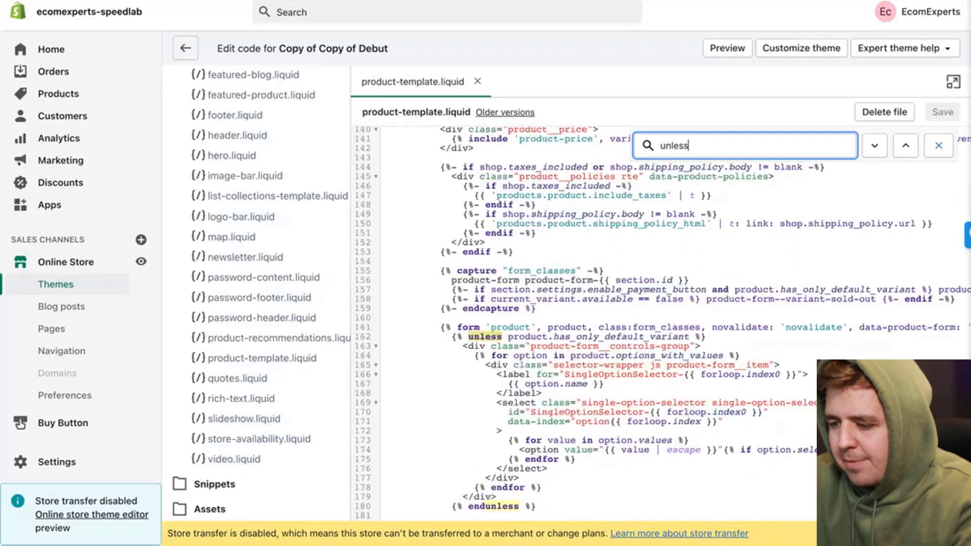
key(Return)
key(Return)
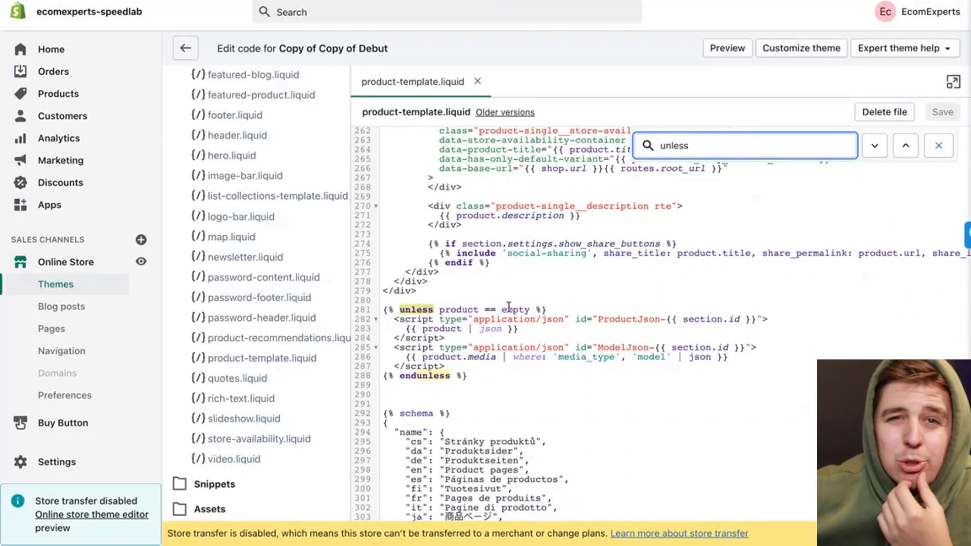
drag(395, 310, 559, 311)
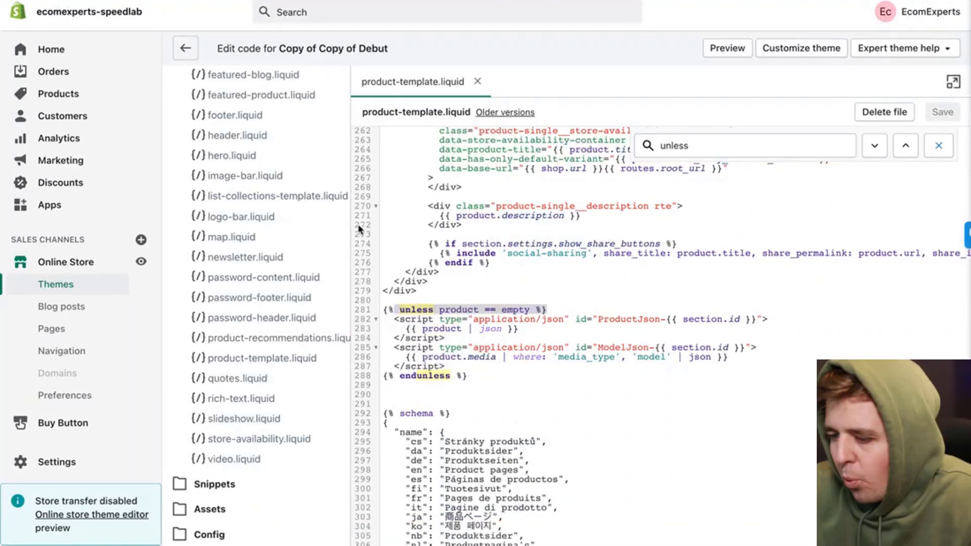
Step: Paste the product-bundle-collection include line onto new blank lines above the unless block
click(391, 301)
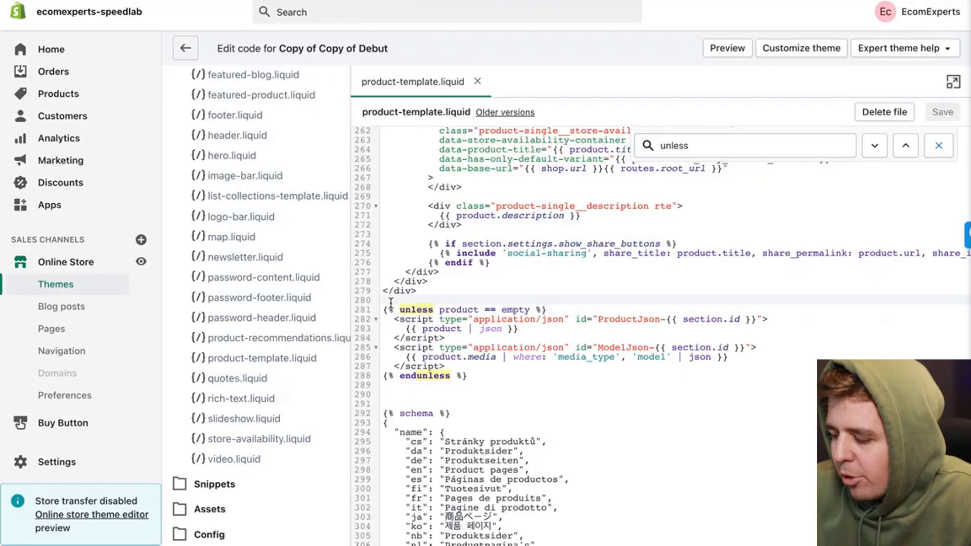
key(Return)
key(Return)
key(Return)
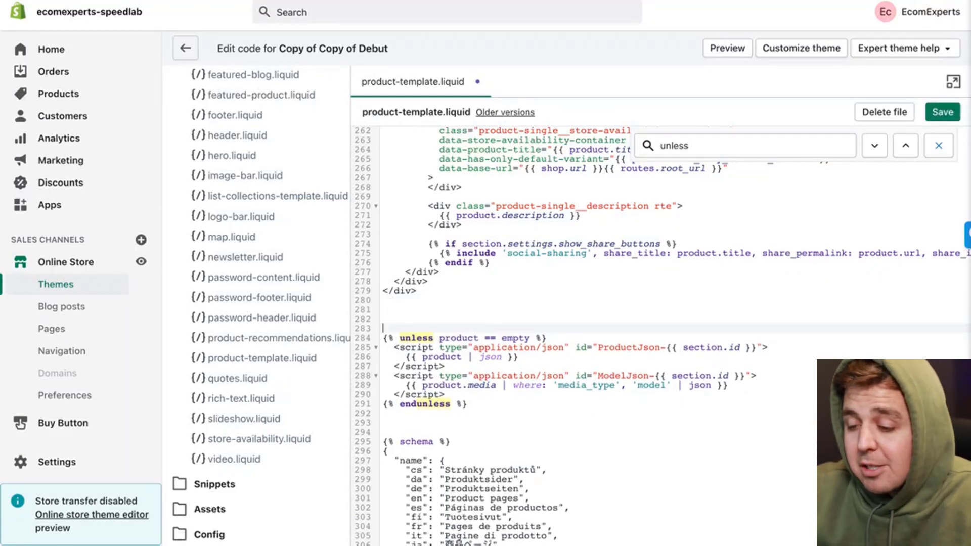
click(391, 320)
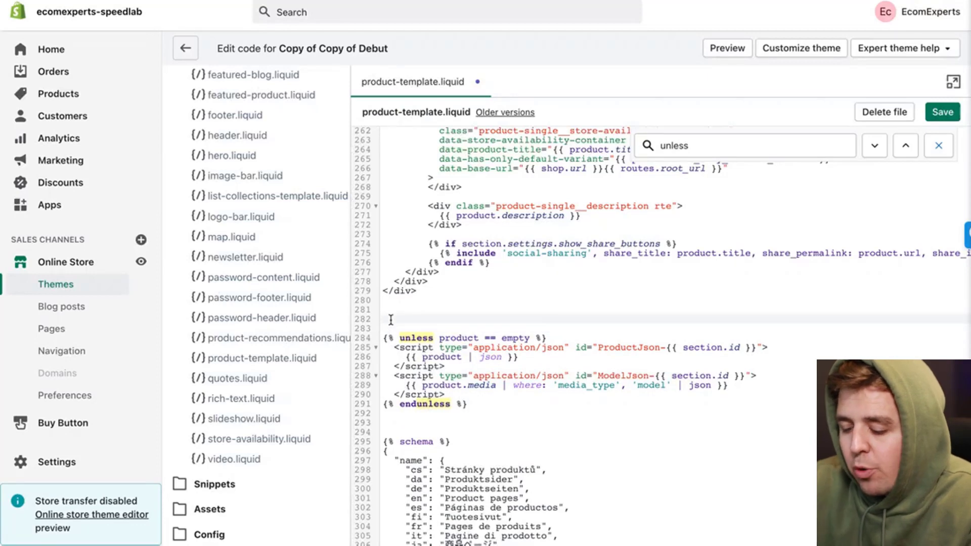
key(ctrl+v)
Step: Check the pasted include line and save product-template.liquid
scroll(471, 344, left, 3)
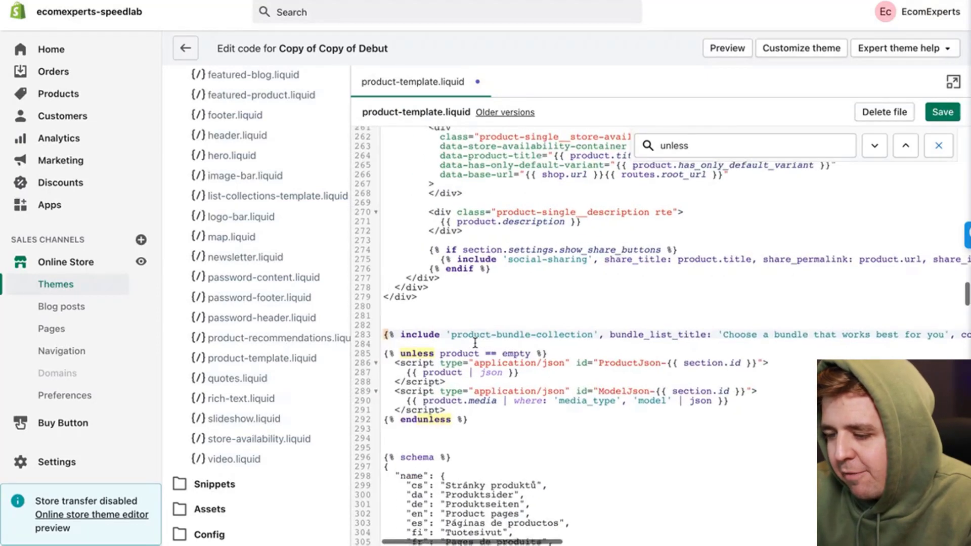
scroll(475, 343, up, 1)
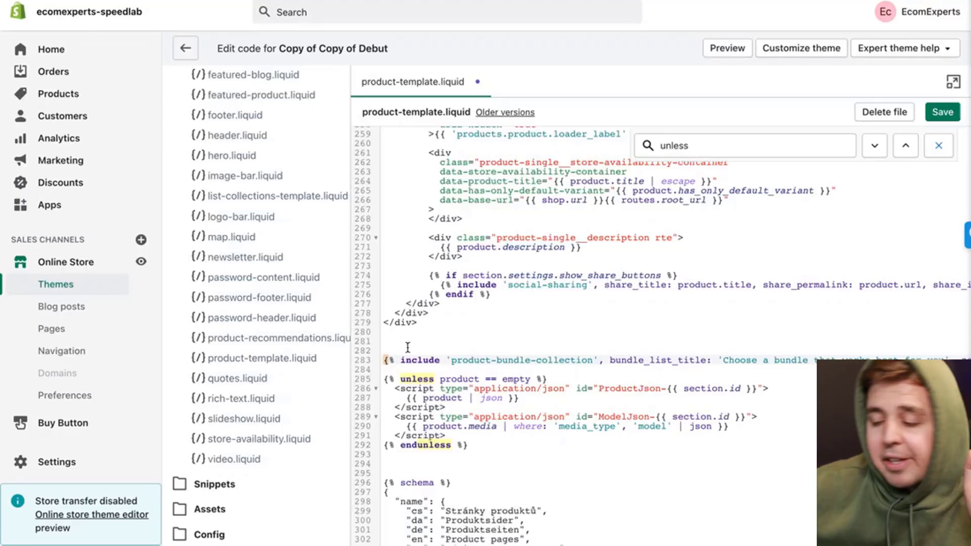
scroll(506, 372, up, 1)
scroll(507, 371, right, 10)
scroll(509, 372, left, 5)
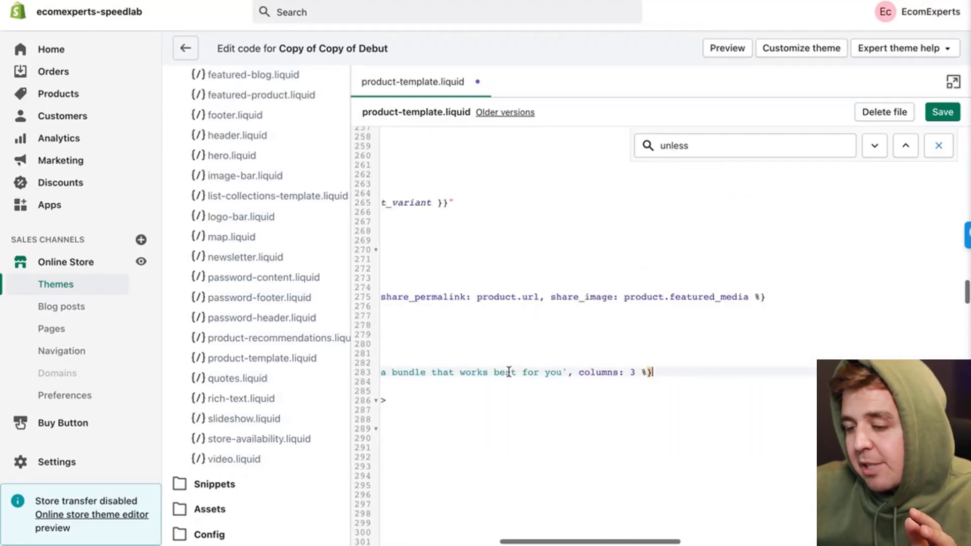
scroll(509, 372, left, 5)
scroll(509, 372, up, 1)
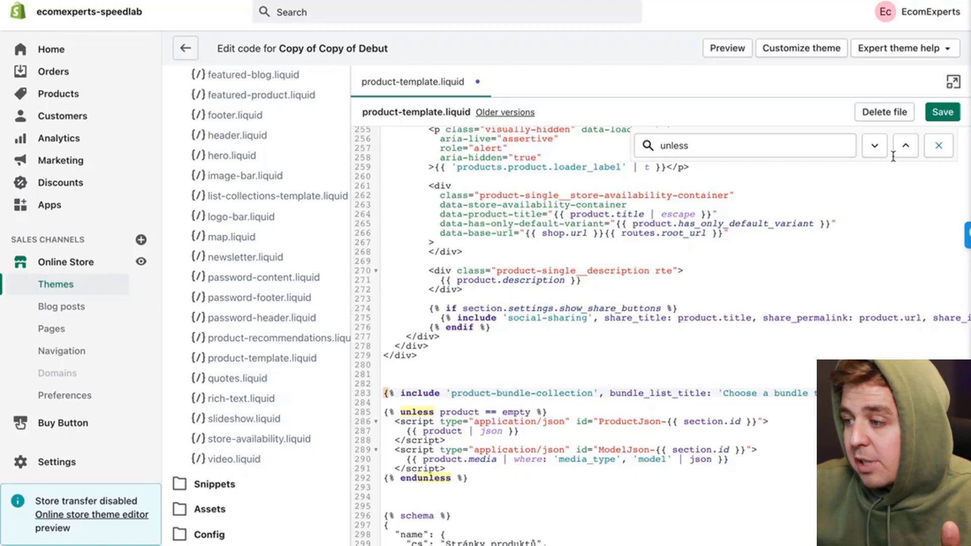
click(942, 112)
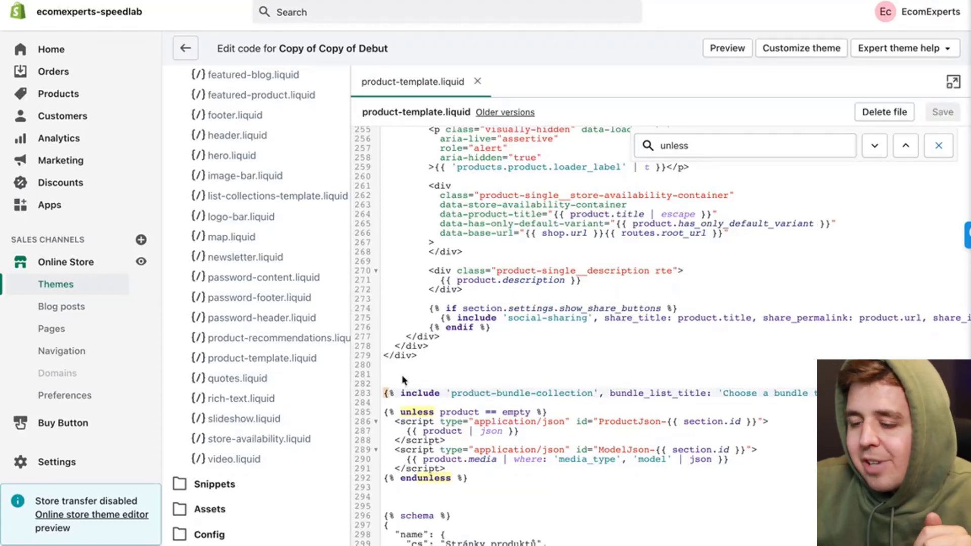
Step: Create a new snippet under Snippets named product-bundle-card.liquid
scroll(318, 338, down, 1)
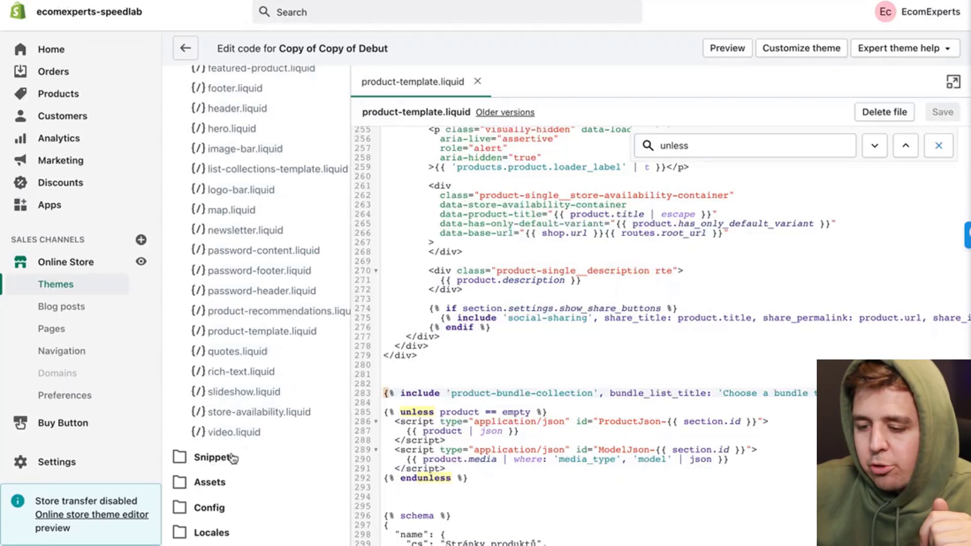
click(218, 457)
click(236, 477)
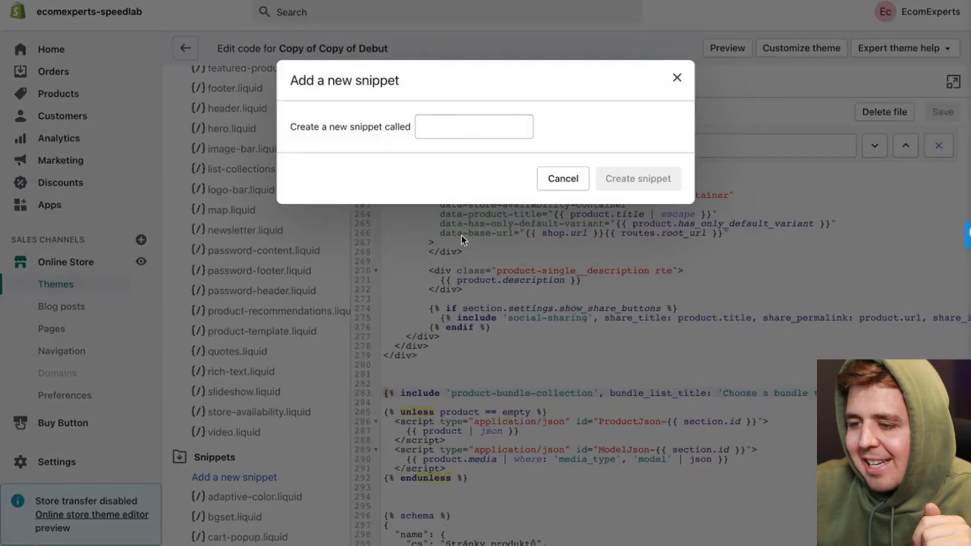
click(452, 128)
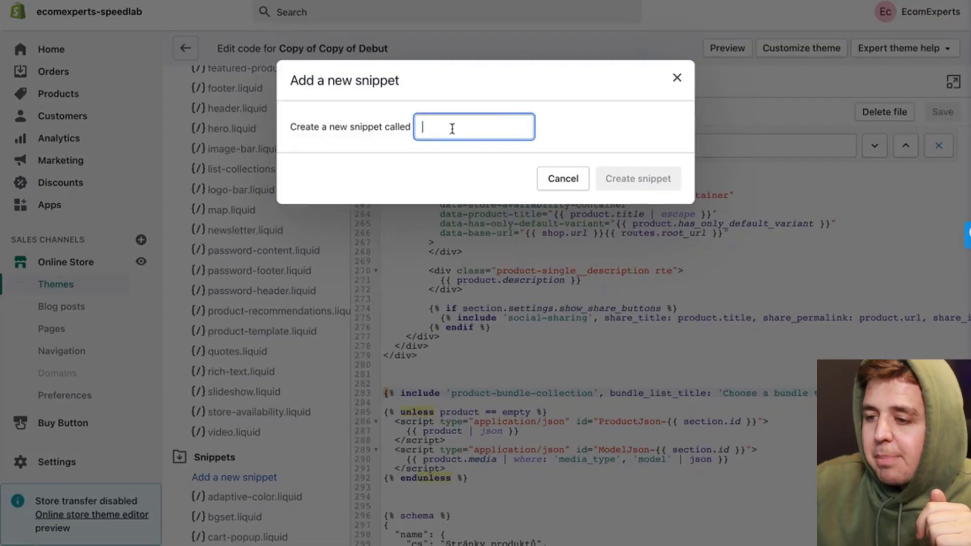
text(product-bundle-card.liquid)
key(Left)
key(Left)
key(Left)
key(Left)
key(Left)
key(Left)
key(Left)
key(Left)
key(Left)
key(Left)
key(Left)
key(Left)
key(Left)
key(Left)
key(Left)
key(Left)
key(Left)
key(Left)
key(Left)
key(Left)
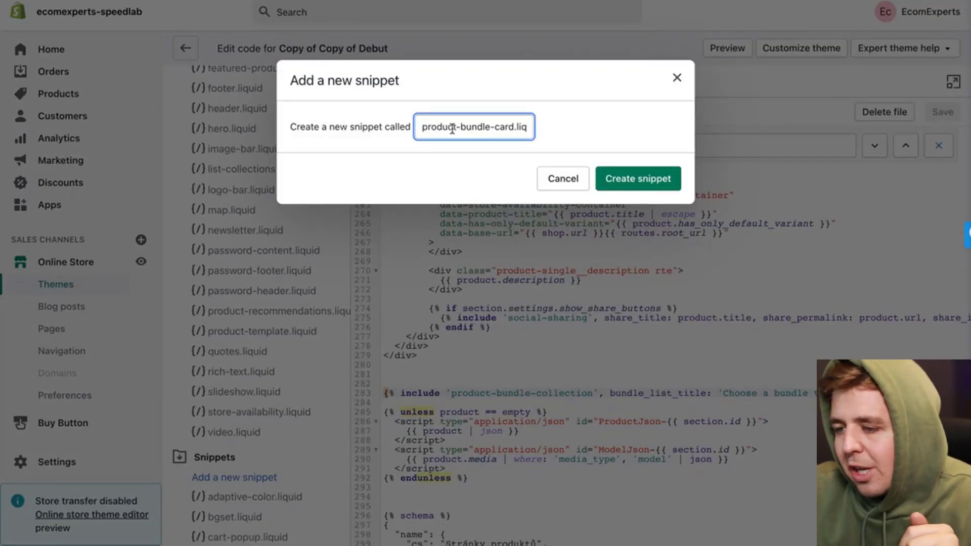
key(Right)
key(Right)
key(Right)
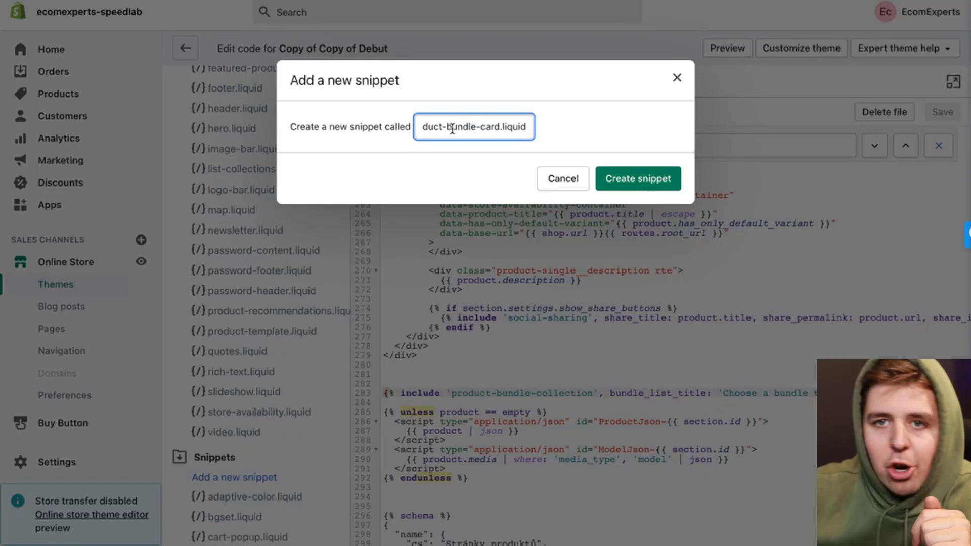
key(Right)
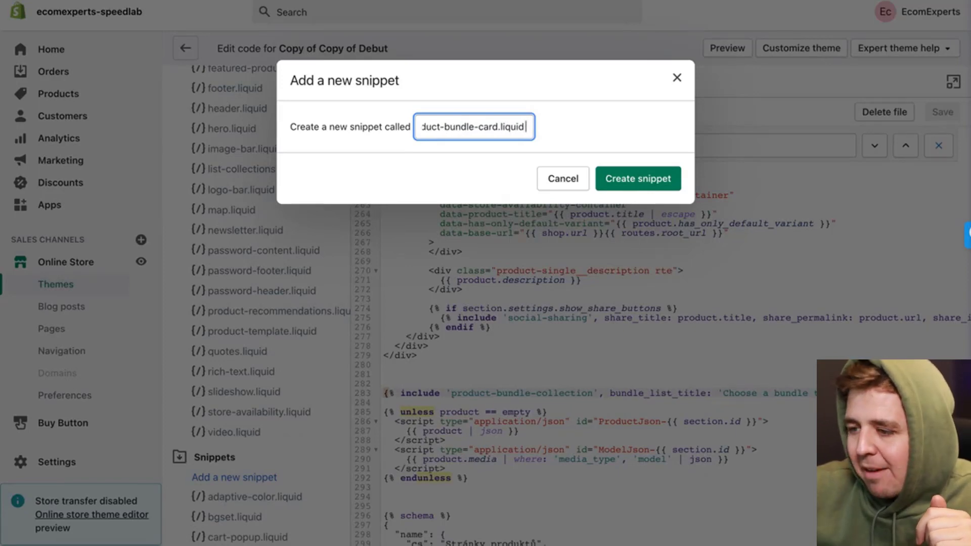
key(Home)
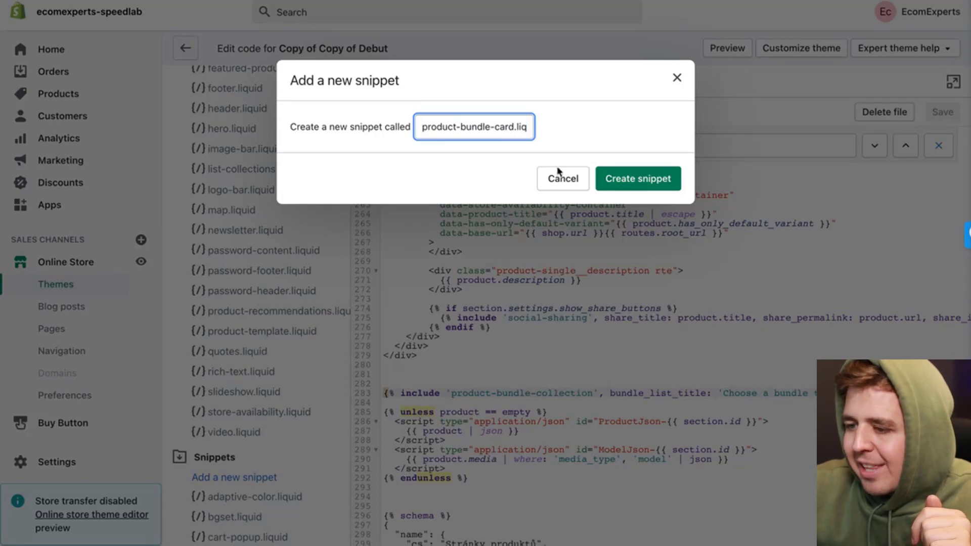
click(663, 183)
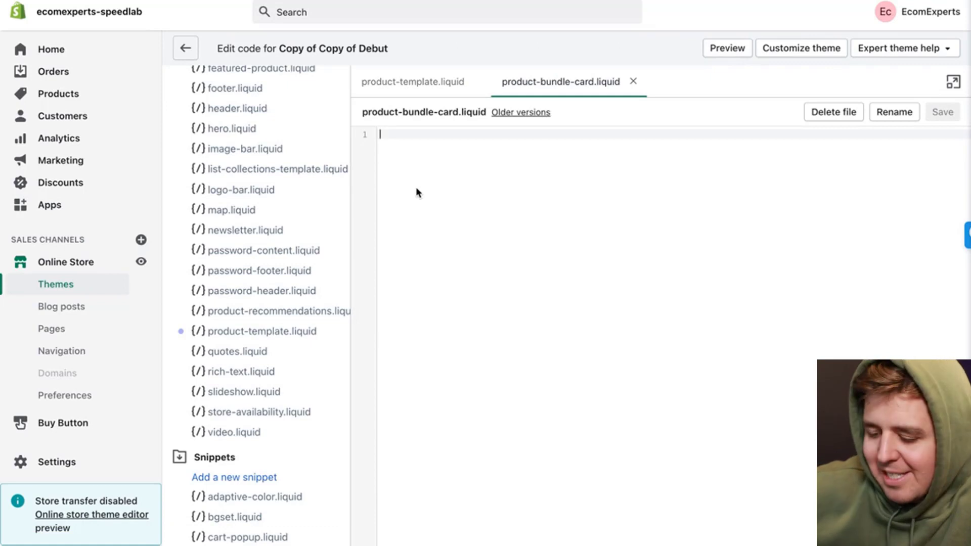
Step: Paste the bundle card's styles, image, price and Add to cart code, then save the snippet
key(super+v)
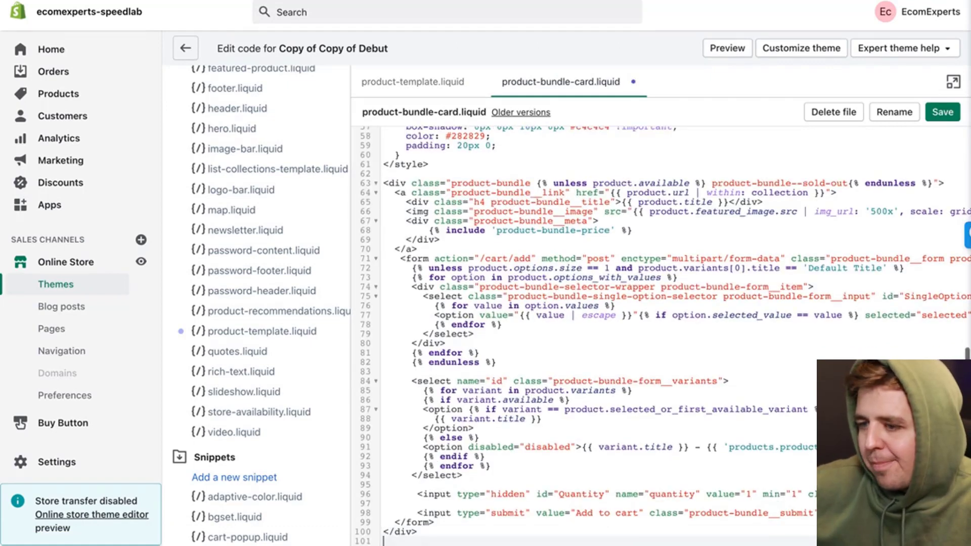
scroll(454, 244, up, 10)
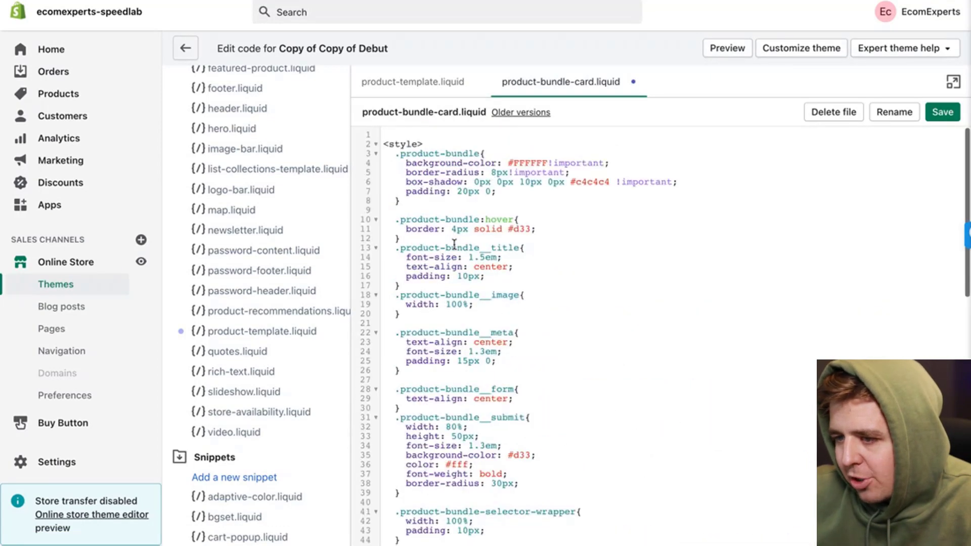
scroll(416, 190, down, 10)
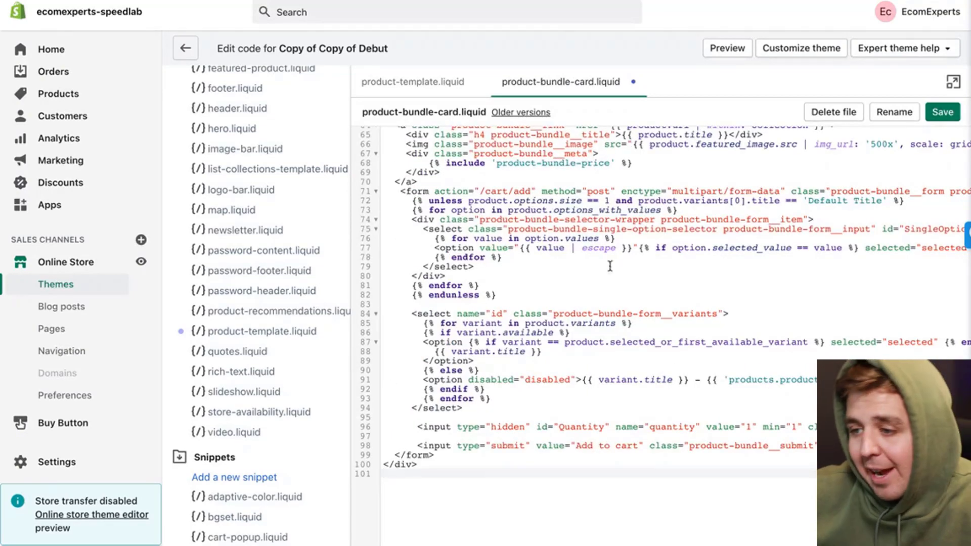
click(943, 114)
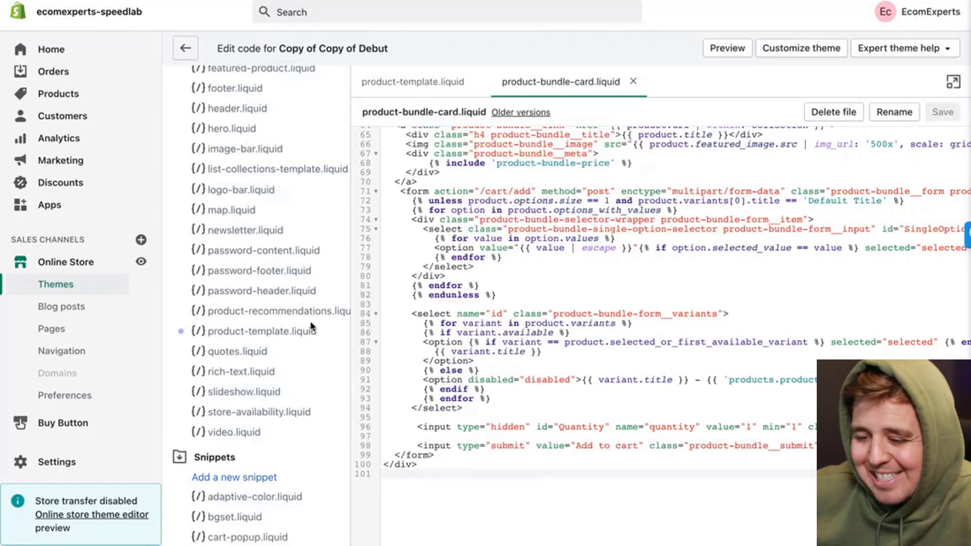
Step: Create another snippet named product-bundle-collection.liquid
click(255, 479)
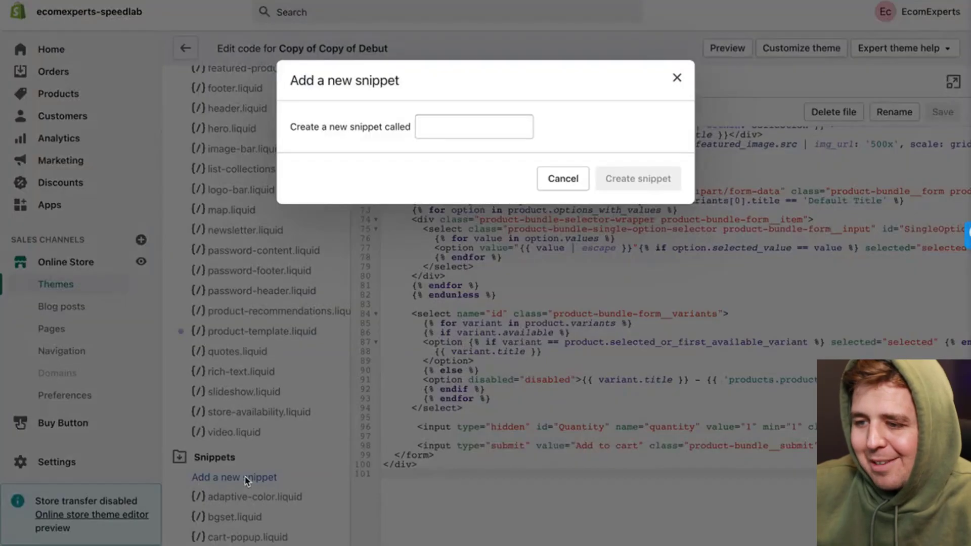
click(486, 134)
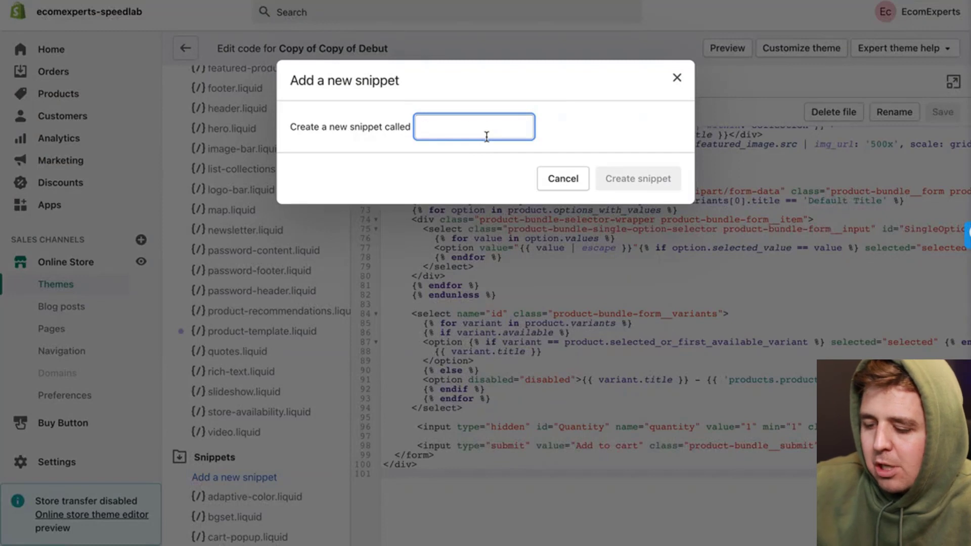
text(bundle-collection.liquid)
text(product-)
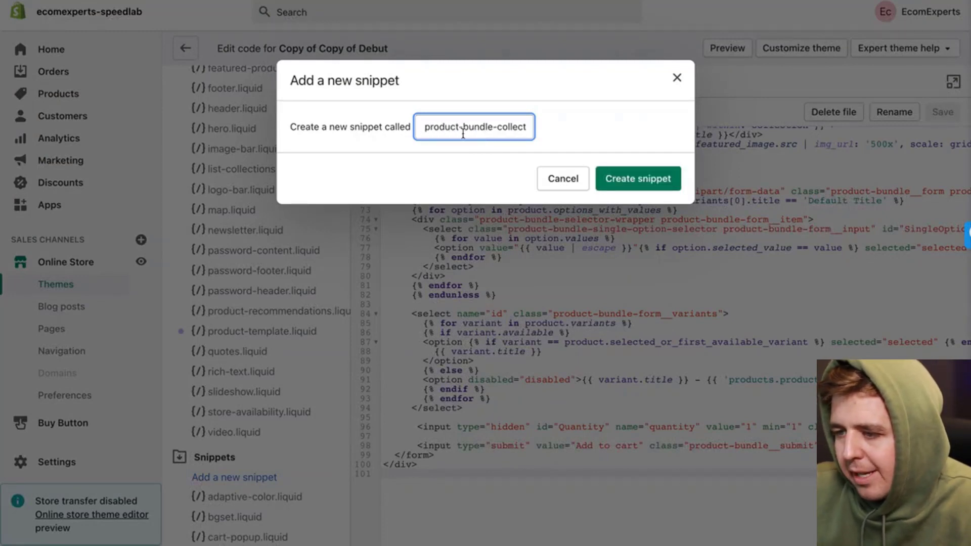
key(BackSpace)
key(End)
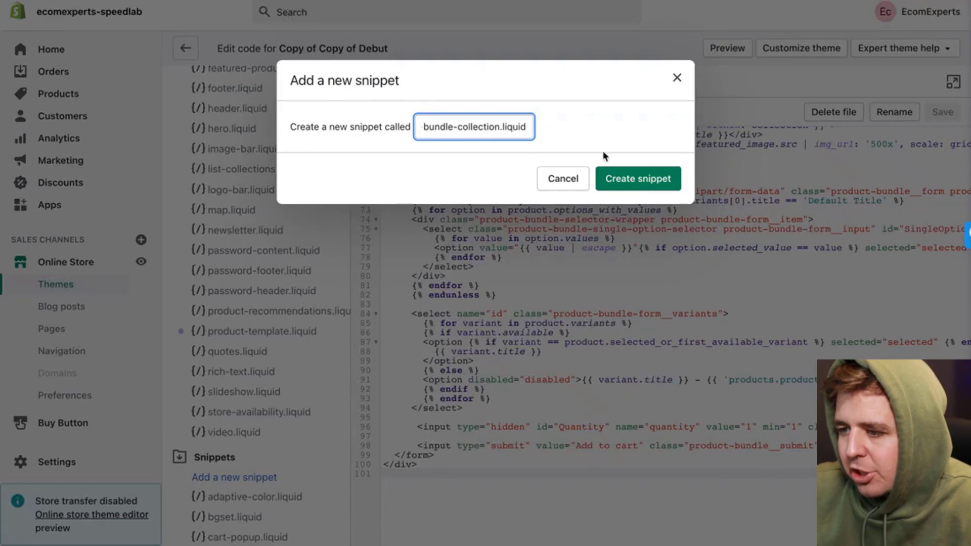
click(635, 181)
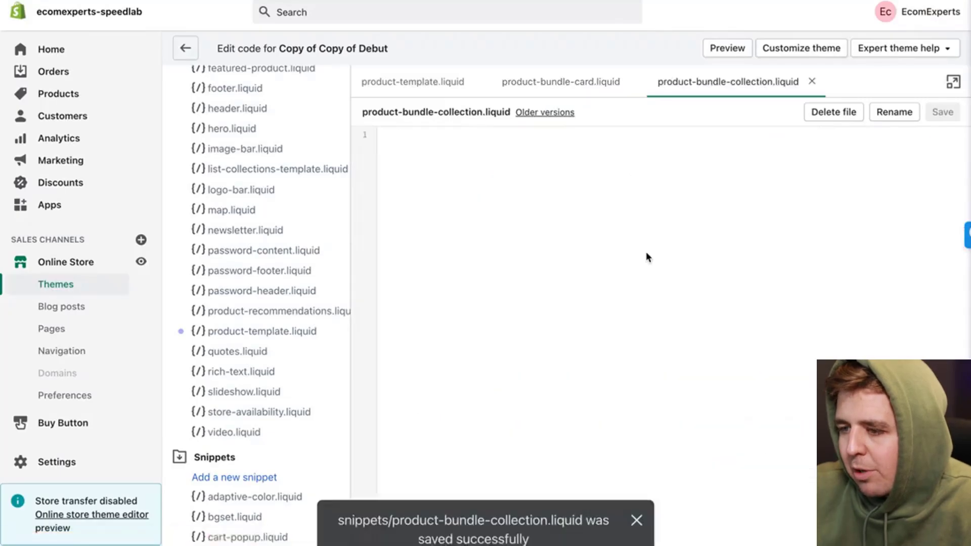
Step: Paste the bundle collection styles, Liquid loop and script, then save the snippet
mouse_move(350, 516)
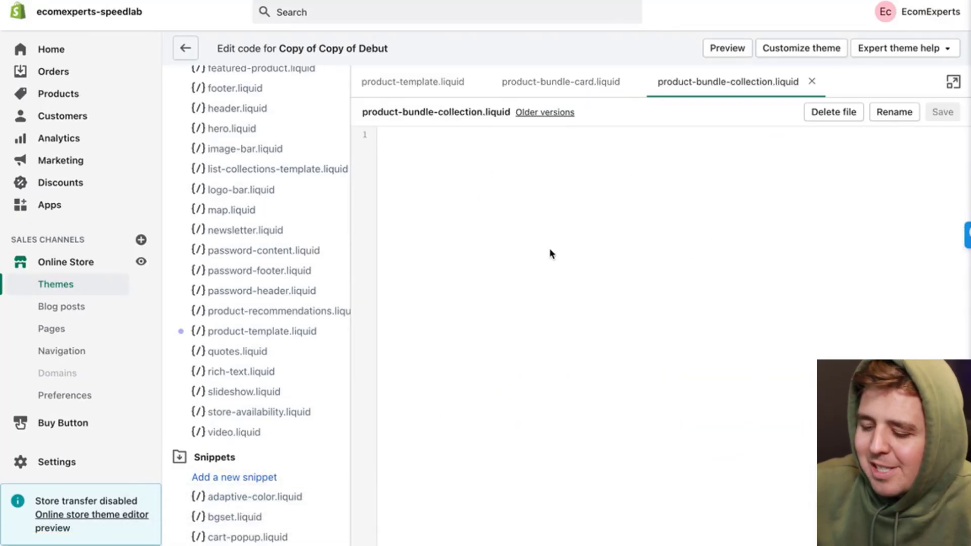
key(super+v)
scroll(549, 251, down, 1)
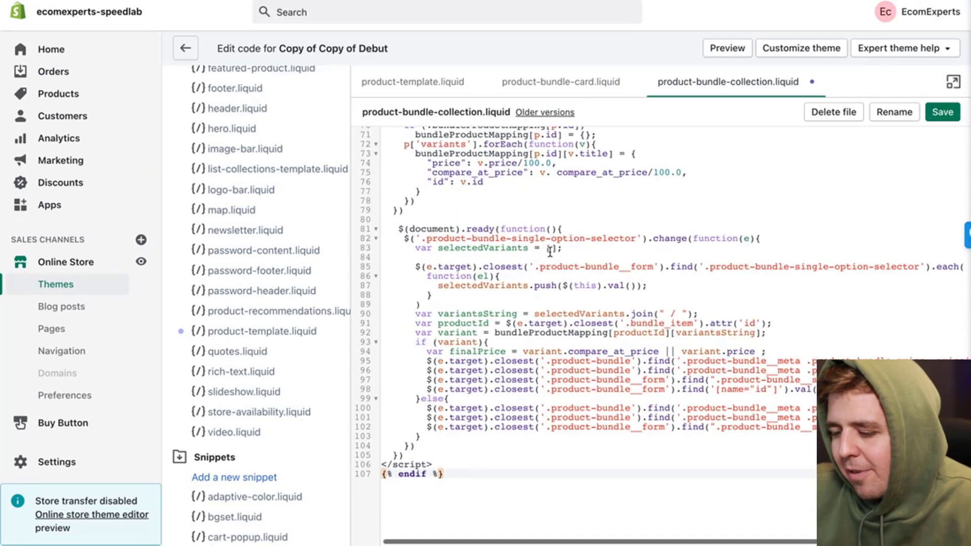
scroll(549, 251, up, 15)
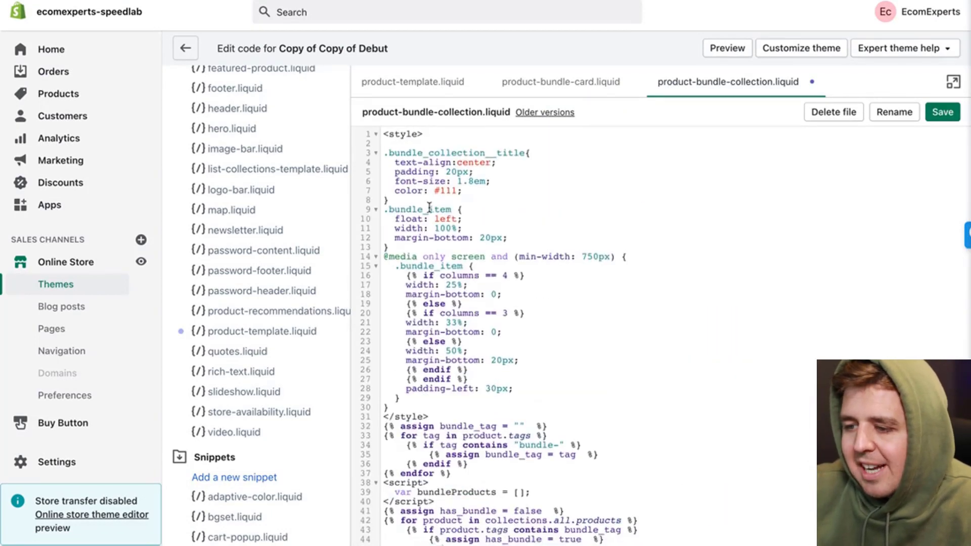
scroll(430, 207, down, 15)
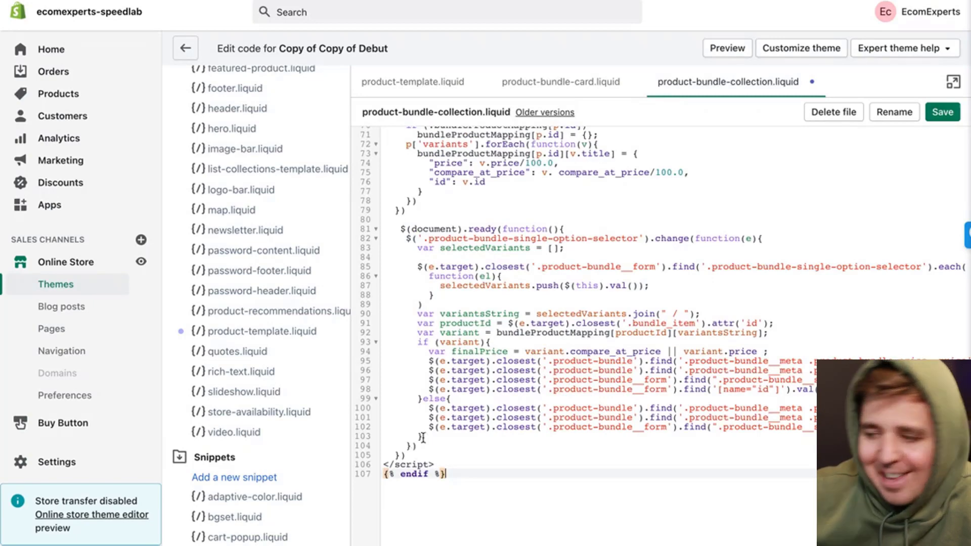
scroll(413, 451, up, 10)
click(944, 114)
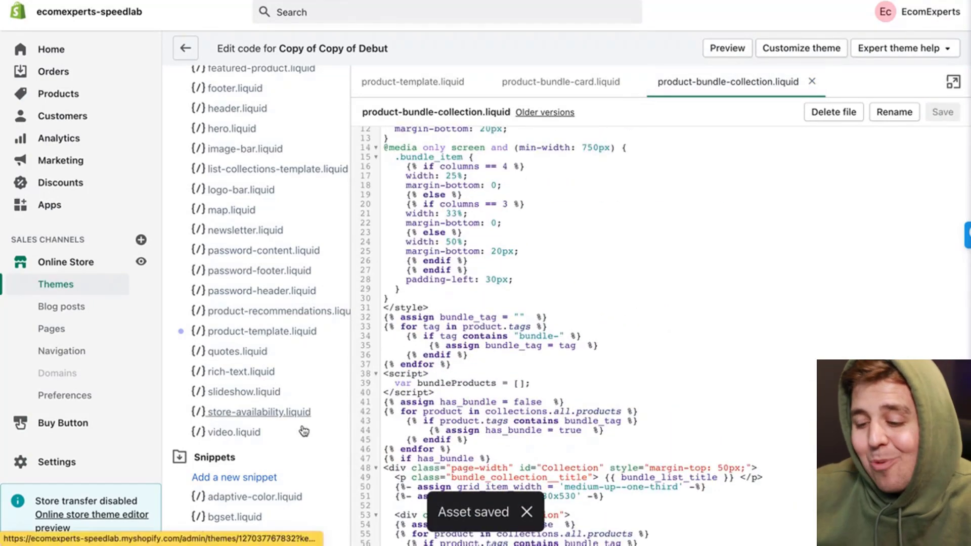
click(253, 477)
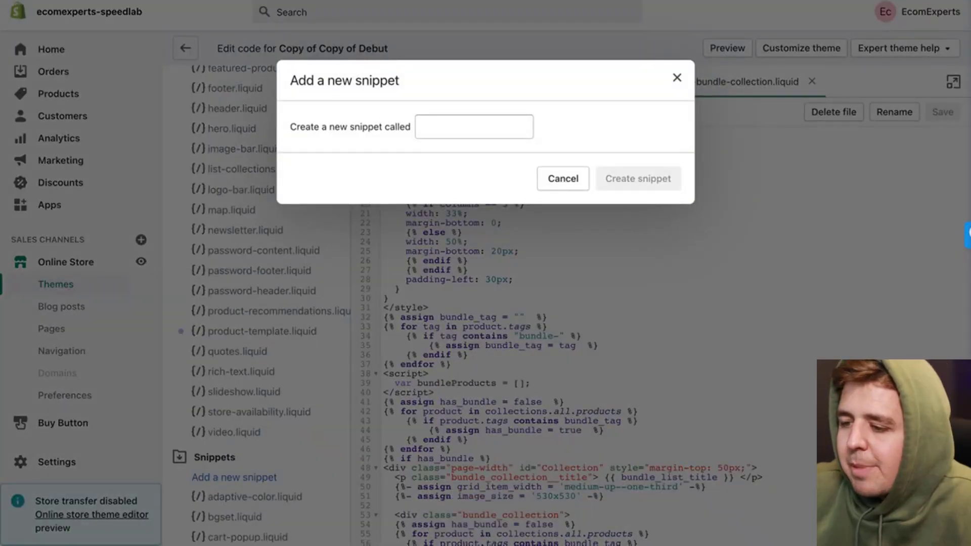
Step: Name a new snippet product-bundle-price.liquid and create it
click(458, 120)
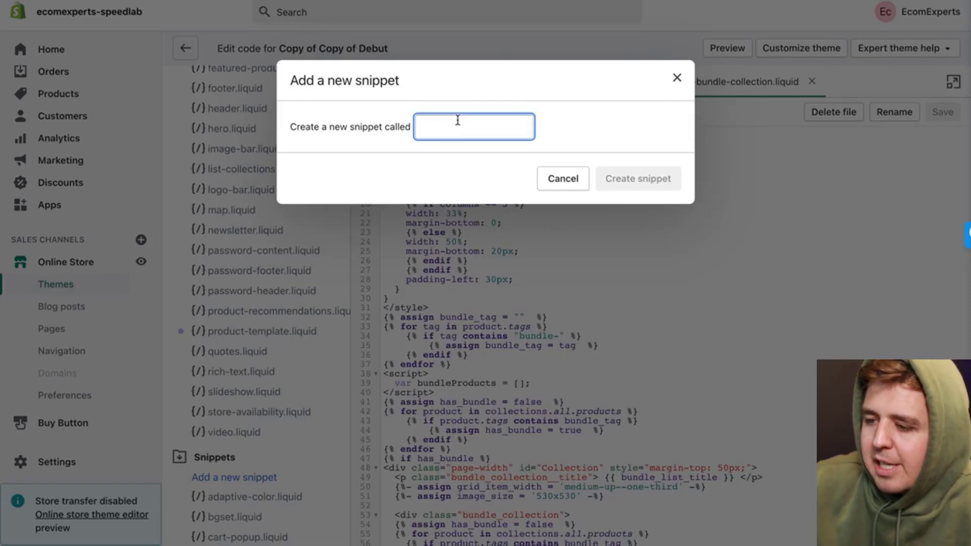
text(product-bundle-price.liquid)
scroll(457, 120, left, 1)
scroll(458, 120, right, 1)
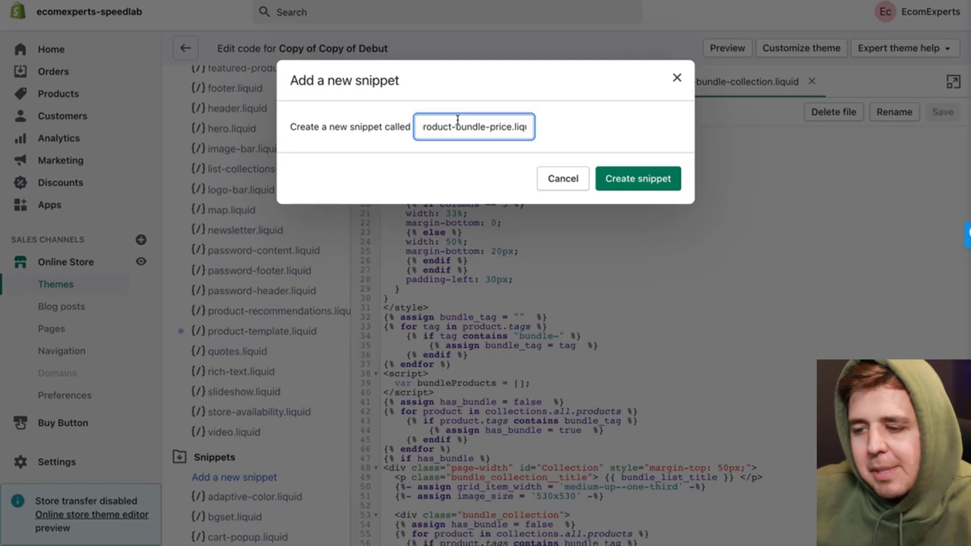
key(Home)
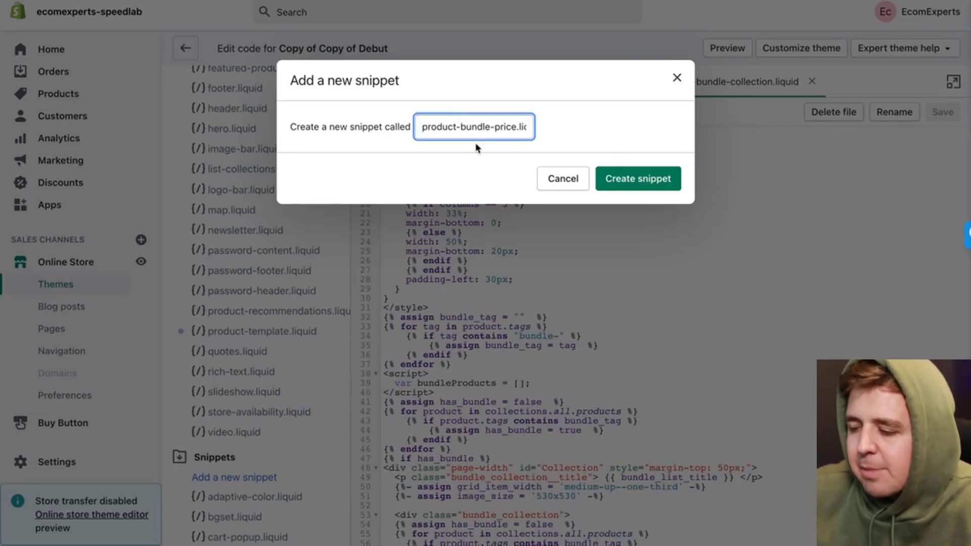
click(628, 175)
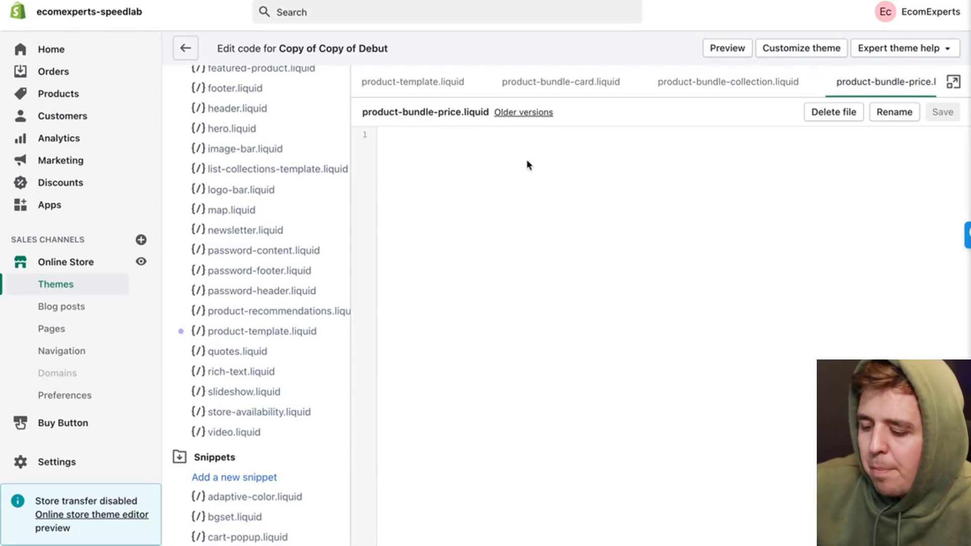
Step: Paste the Bundle Price styling and Liquid price markup, then save product-bundle-price.liquid
key(ctrl+v)
scroll(527, 166, down, 3)
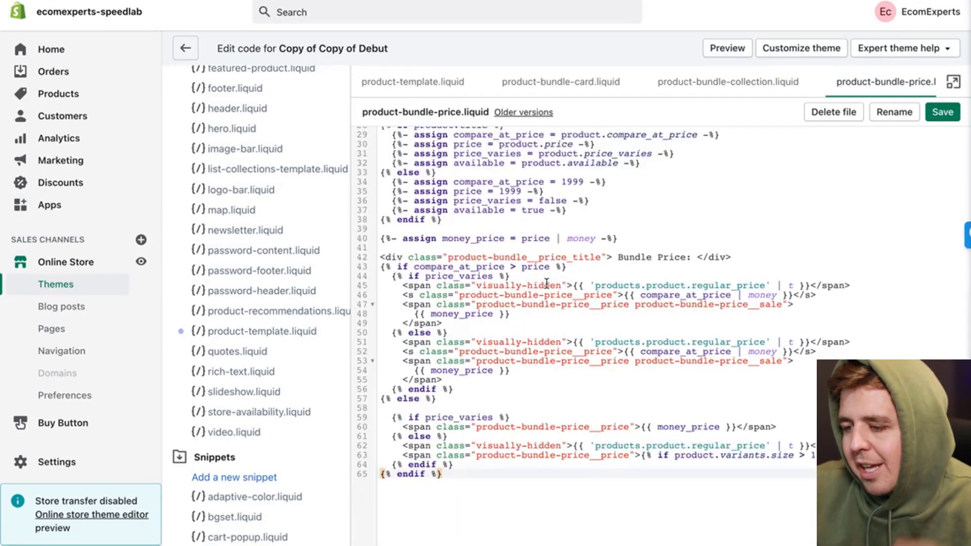
scroll(546, 284, up, 10)
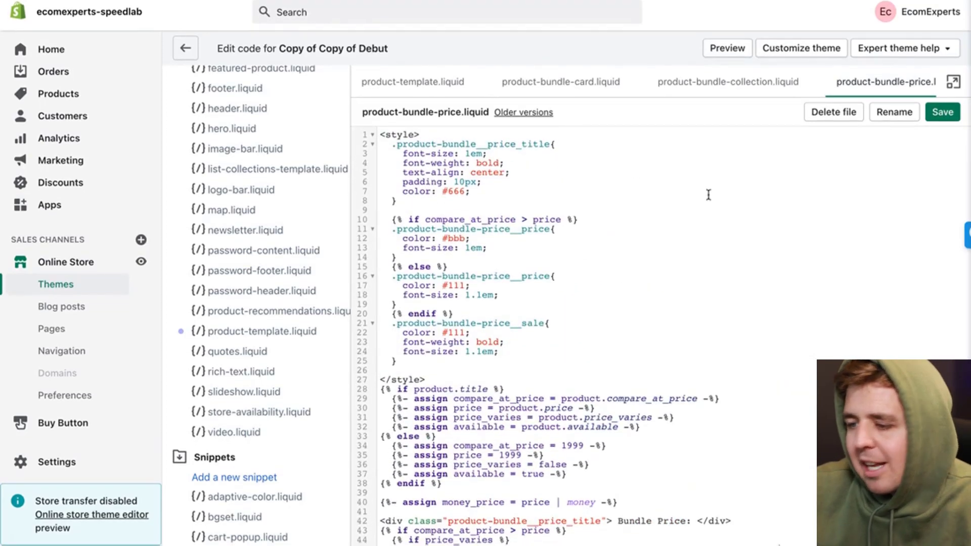
click(942, 112)
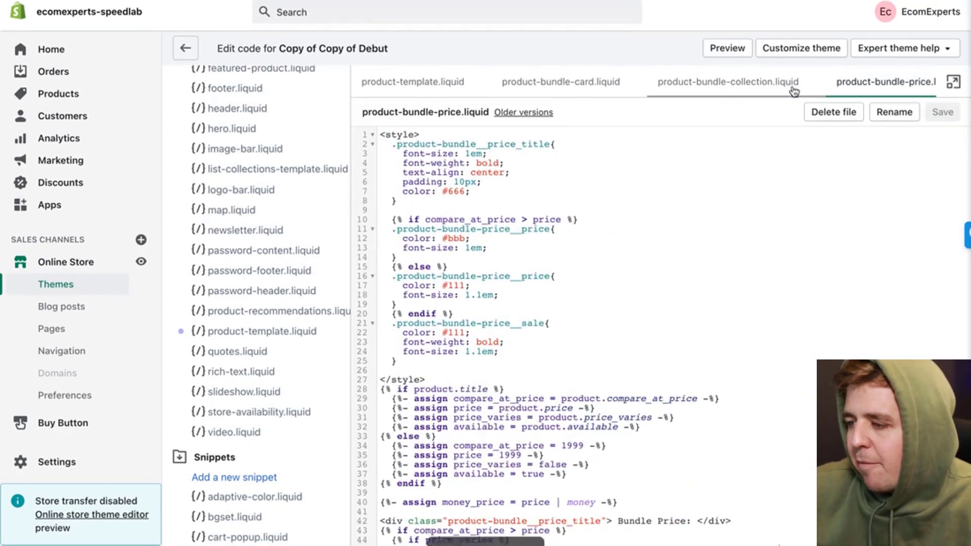
Step: Review the product-bundle-collection and product-bundle-card snippets, then return to the price snippet
click(751, 81)
click(582, 81)
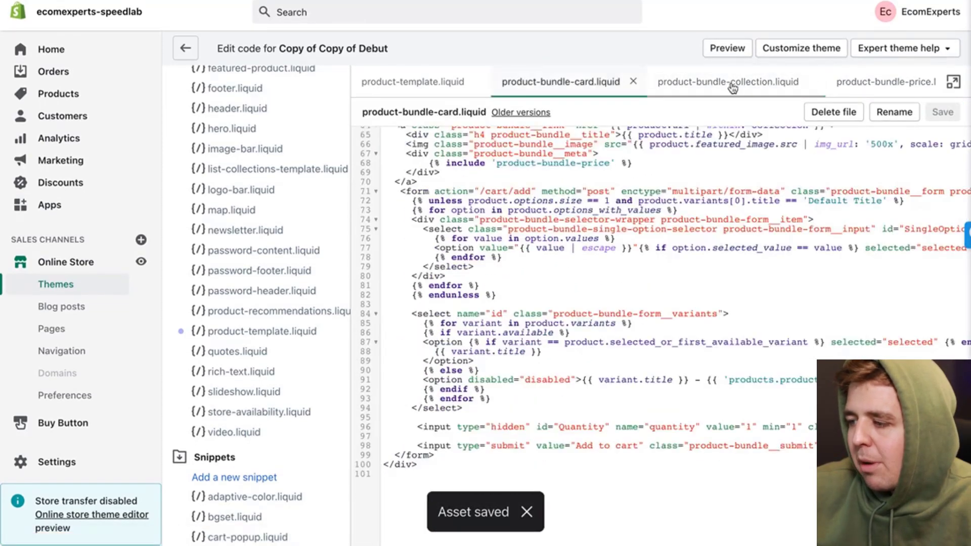
click(880, 90)
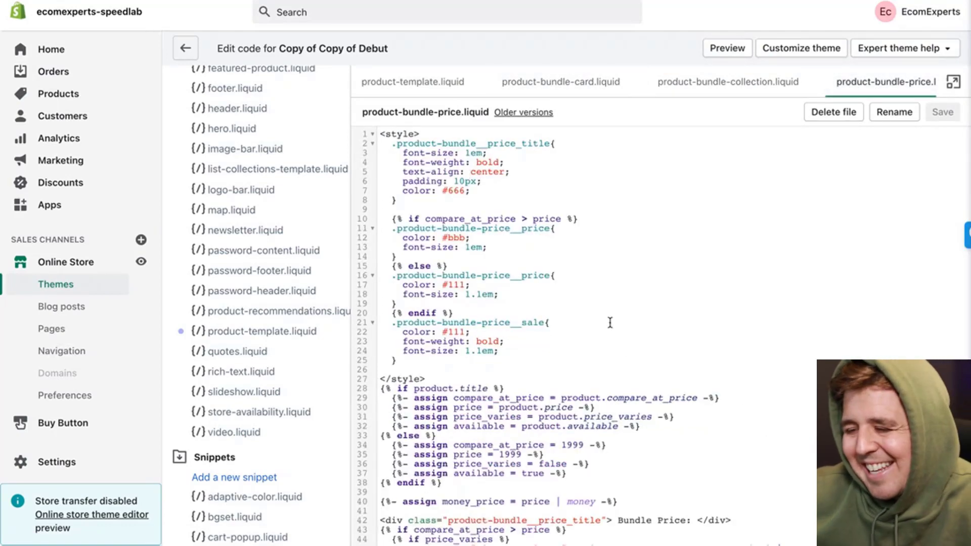
scroll(606, 331, down, 2)
scroll(606, 331, up, 2)
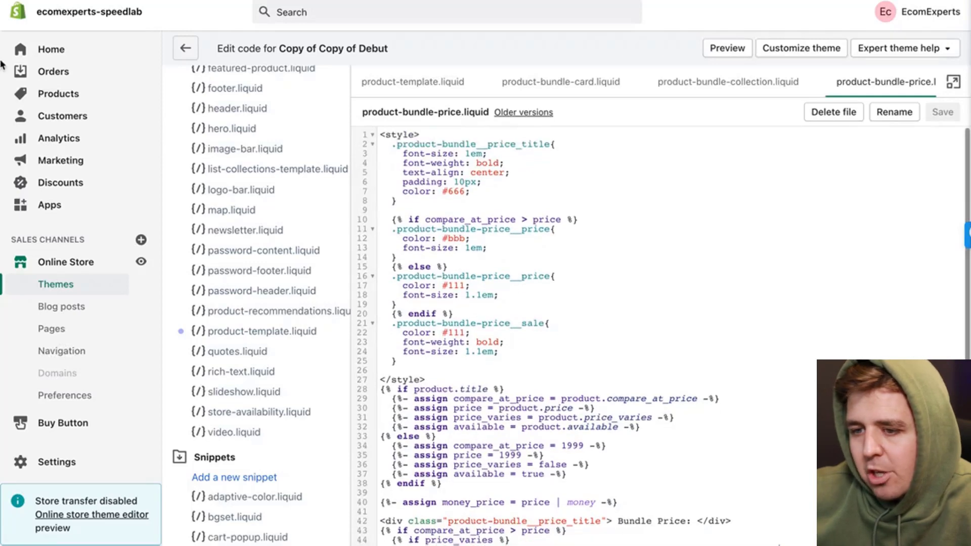
click(102, 97)
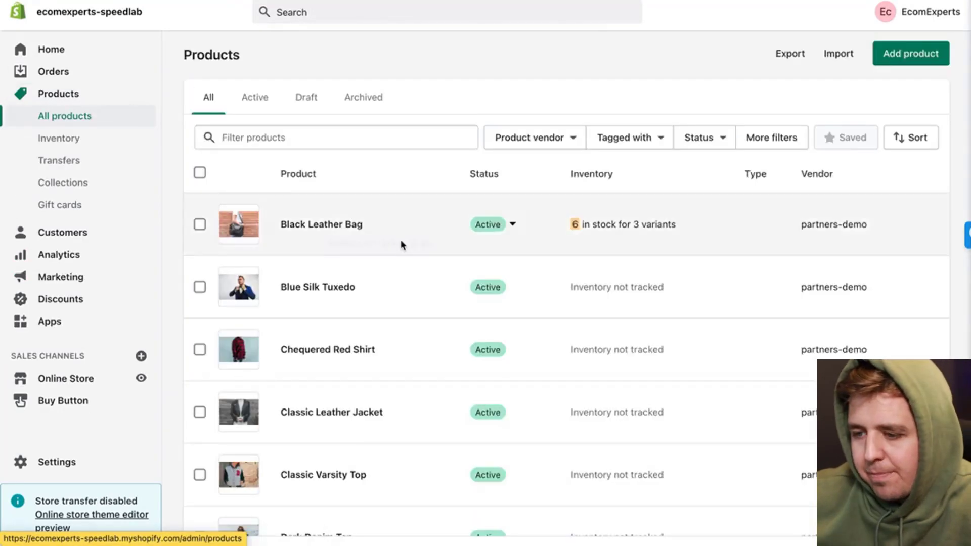
Step: Open the Black Leather Bag product from the Products list
scroll(403, 245, down, 1)
scroll(402, 245, down, 4)
scroll(402, 245, up, 5)
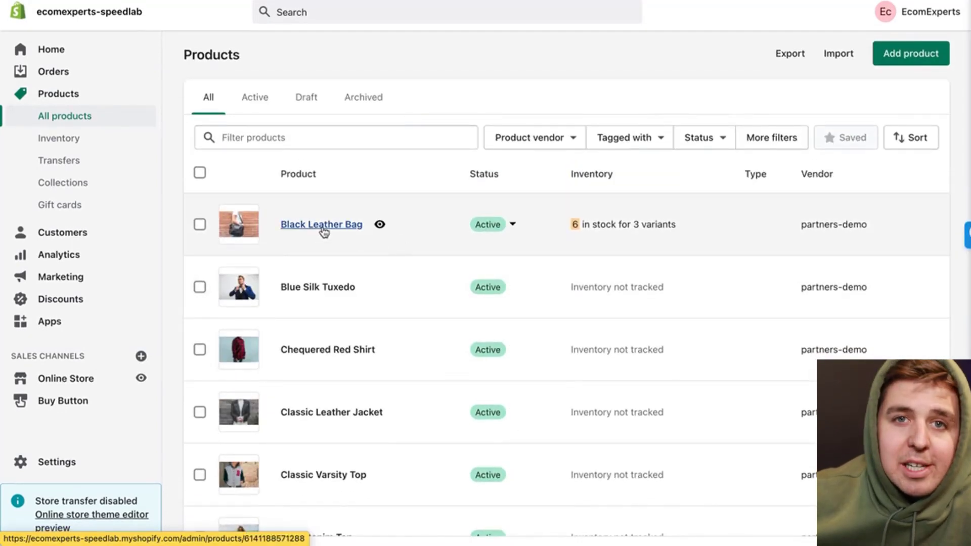
click(323, 226)
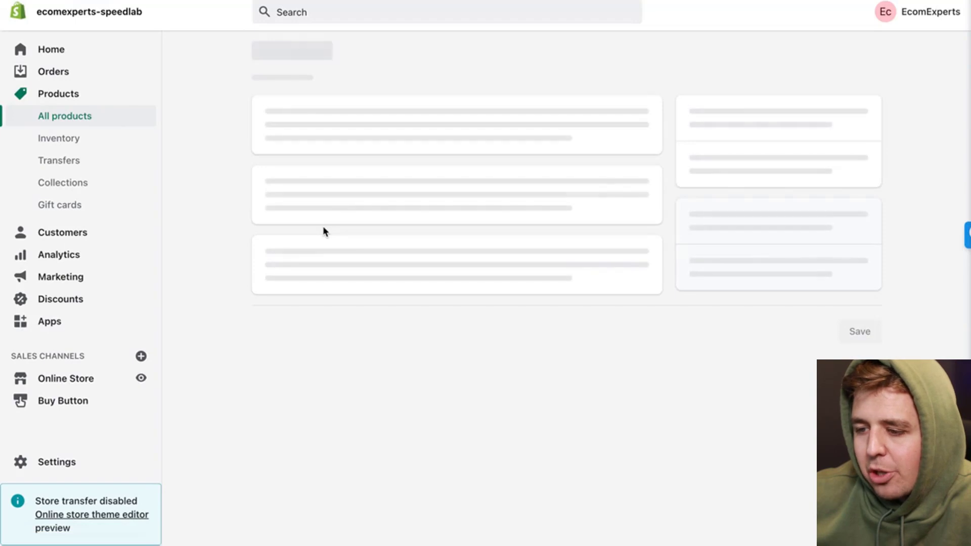
scroll(814, 259, down, 2)
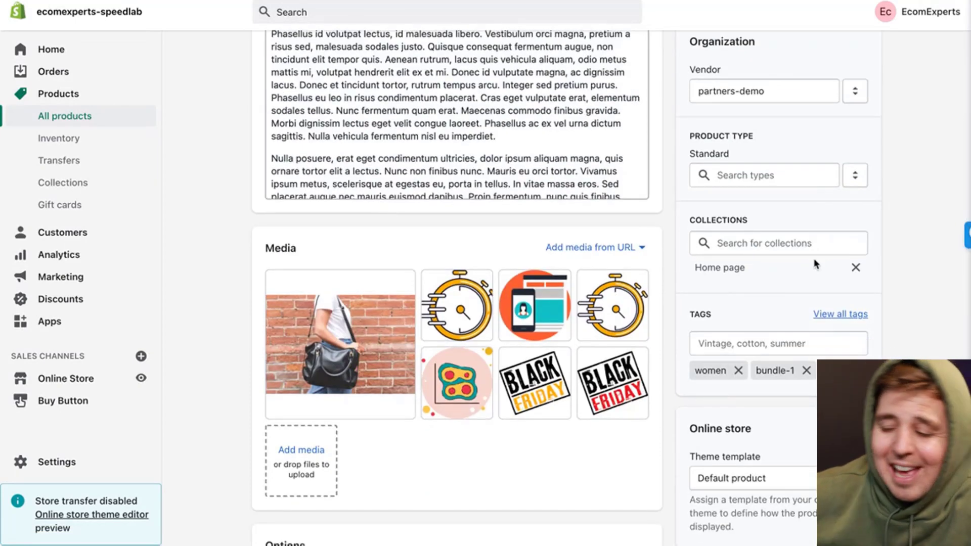
Step: Add the tag bundle-bags to the Black Leather Bag product
scroll(814, 263, down, 1)
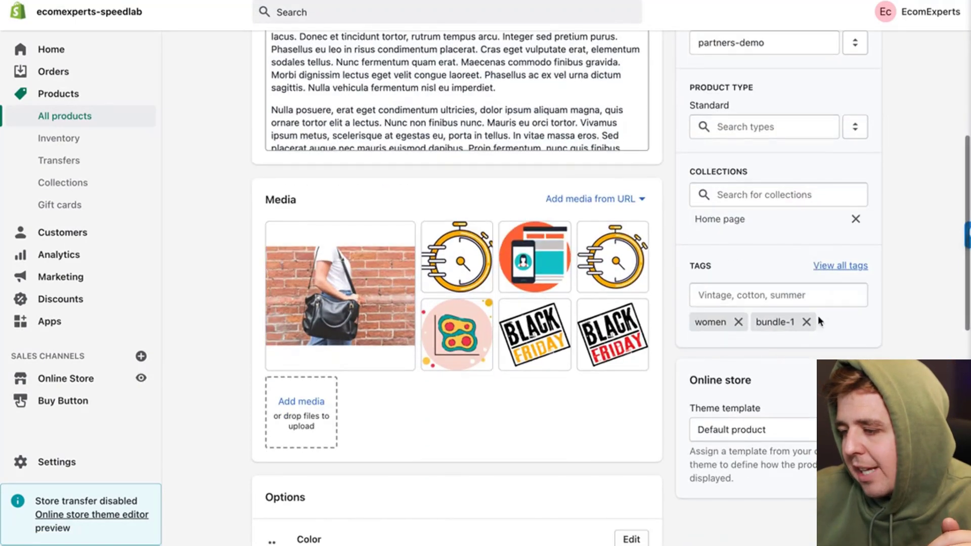
click(721, 297)
text(bun)
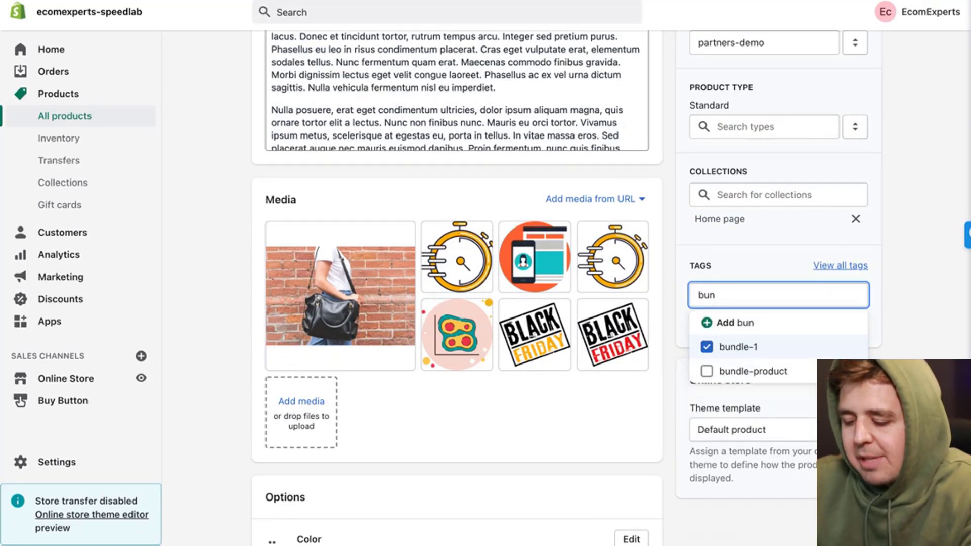
text(dle-)
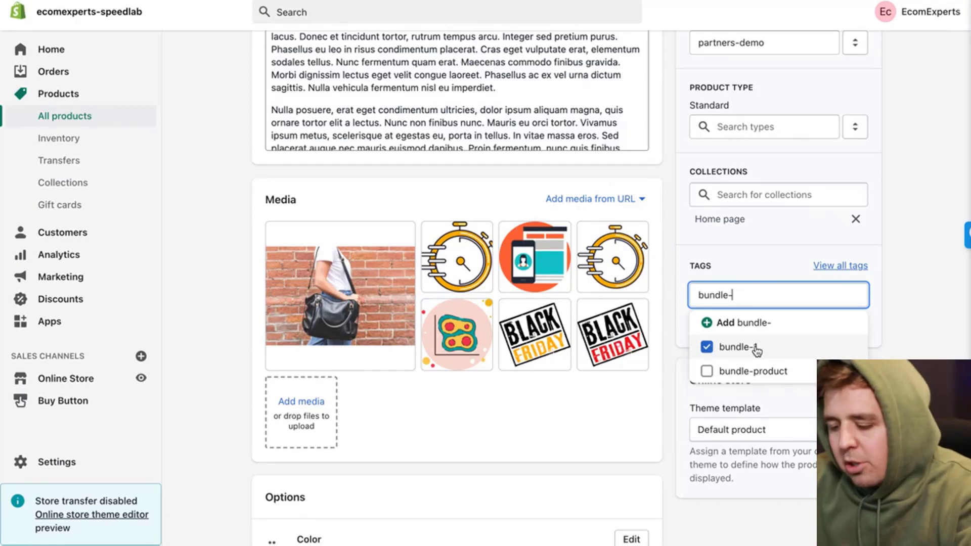
text(bags)
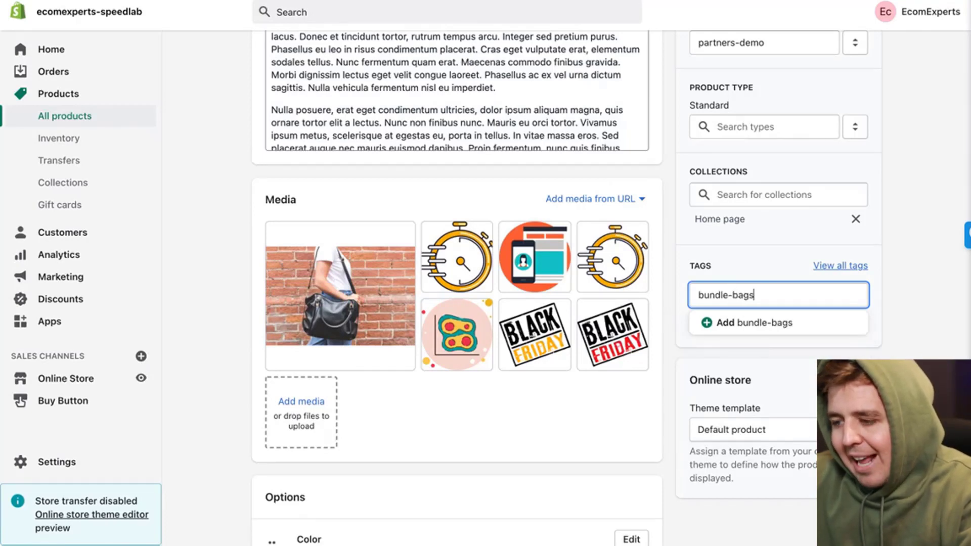
click(759, 328)
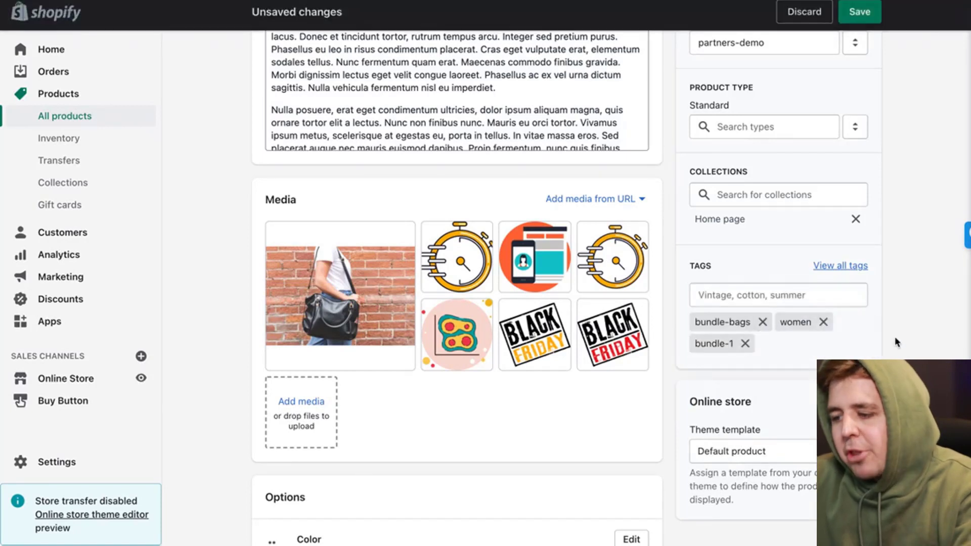
Step: Remove the bundle-1 and women tags and save the product
click(746, 344)
click(824, 324)
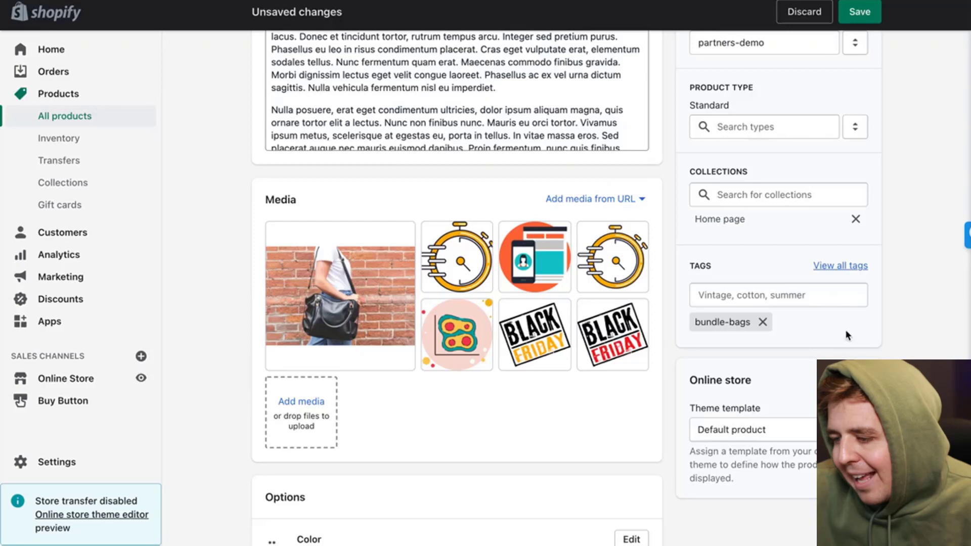
click(862, 13)
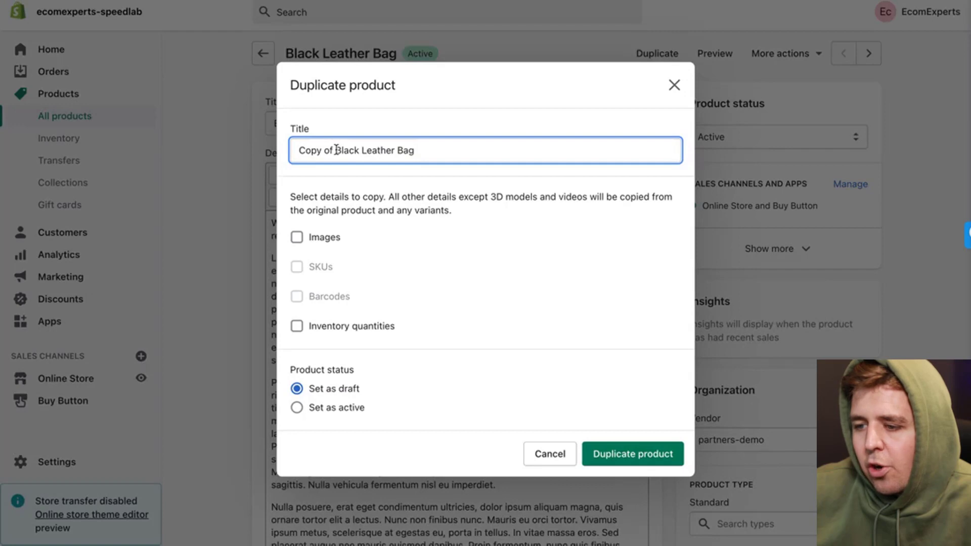
Step: Duplicate the product as active 'Bundle Black Leather Bag + Earing', including its images
drag(335, 149, 298, 150)
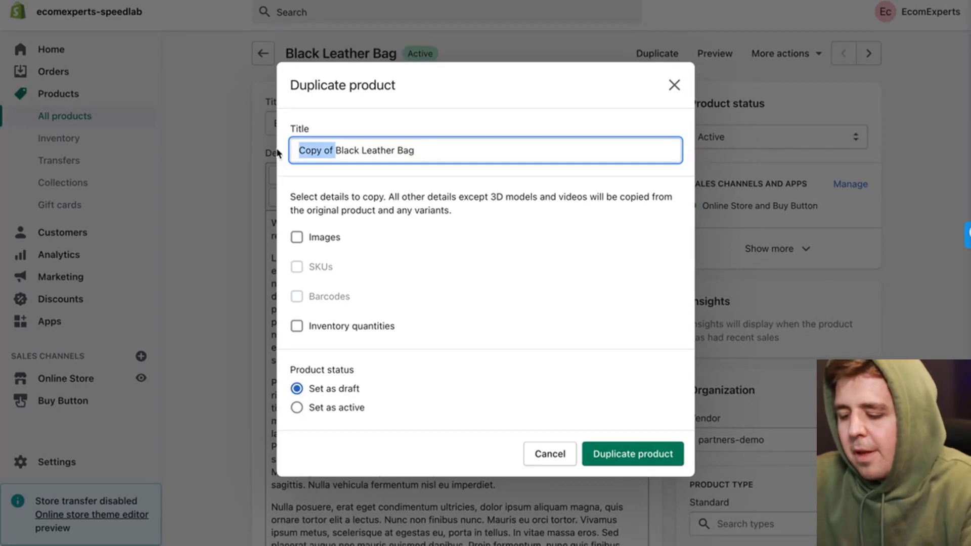
text(Bundle)
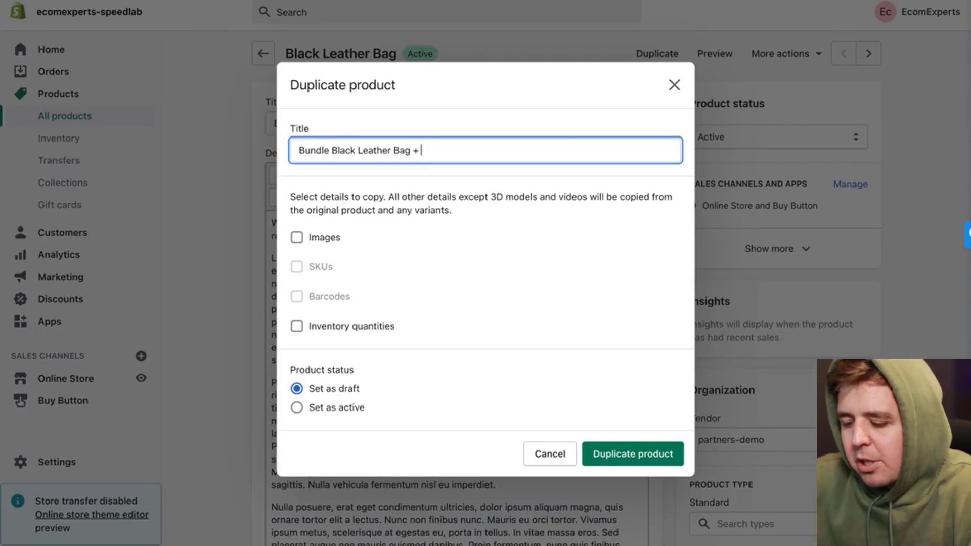
click(336, 245)
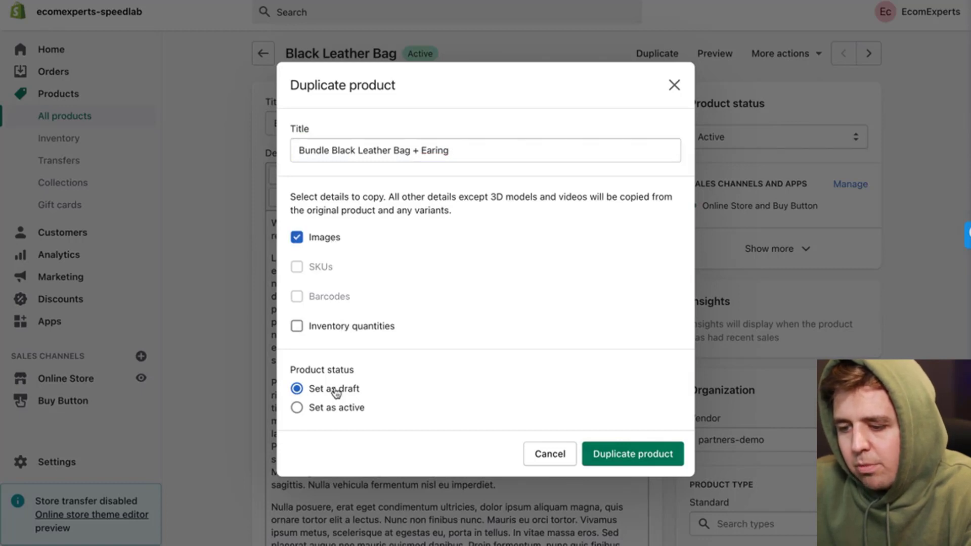
click(329, 411)
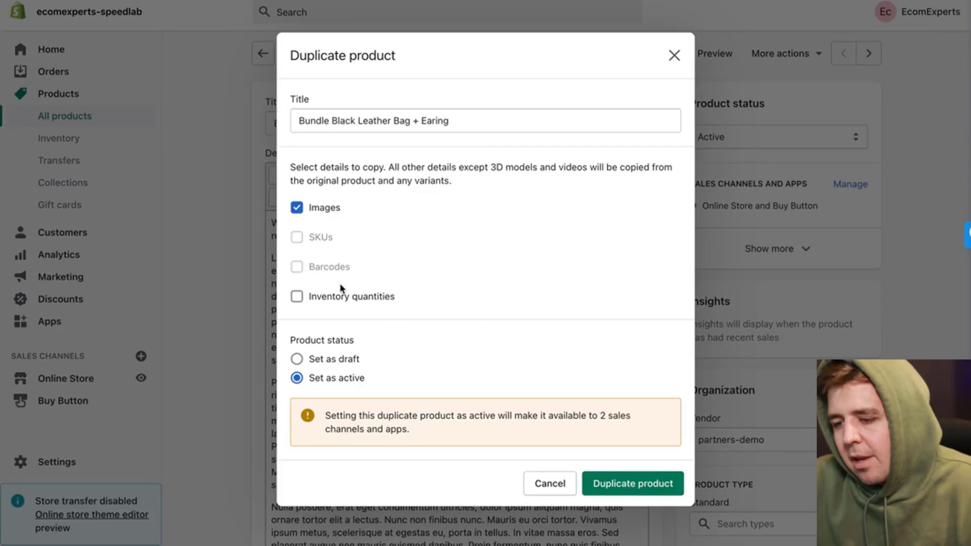
click(609, 485)
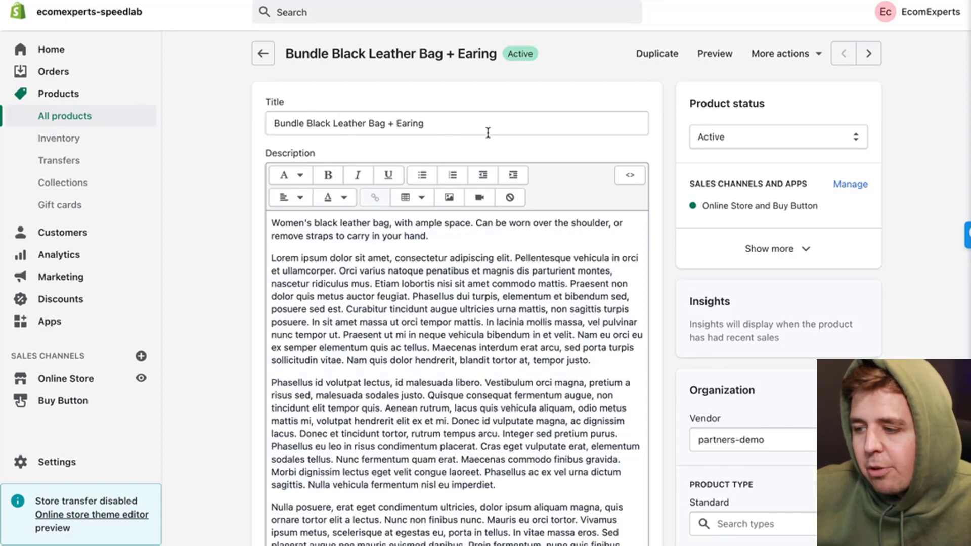
scroll(483, 132, down, 6)
scroll(708, 255, down, 5)
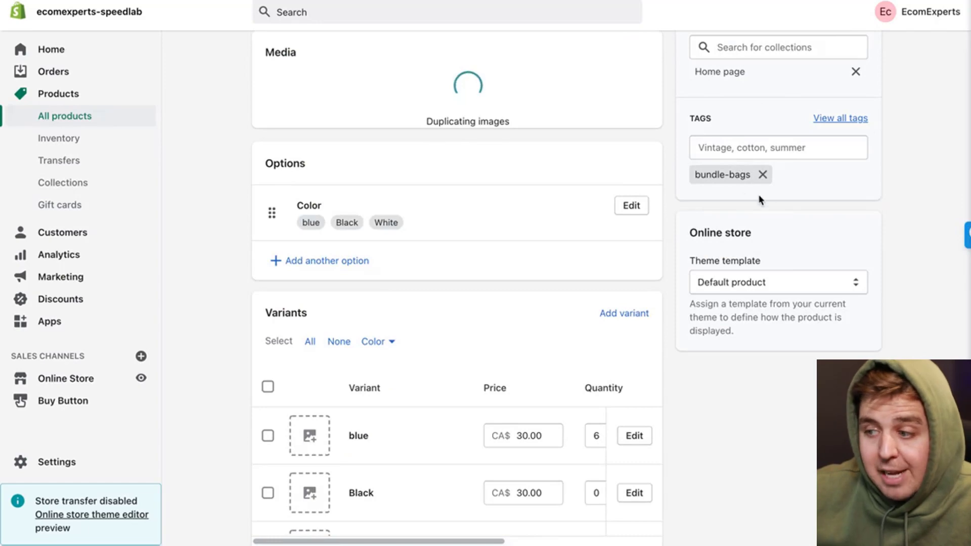
scroll(761, 200, up, 11)
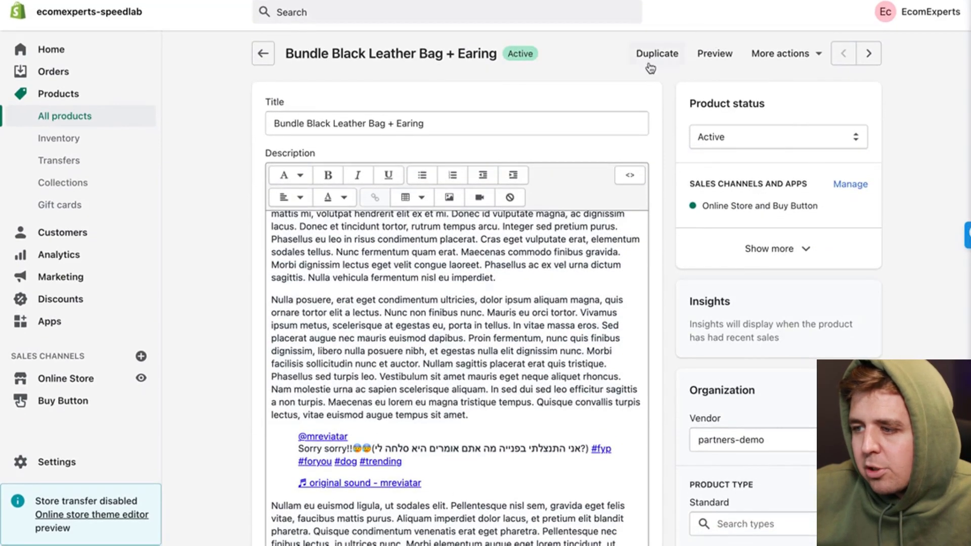
click(652, 55)
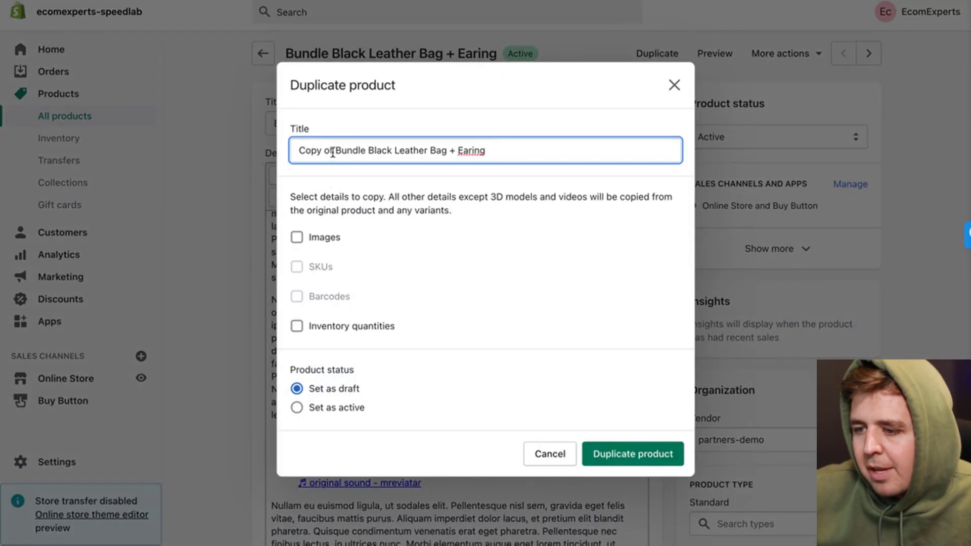
Step: Duplicate it as active 'Bundle #3 - Black Leather Bag + Earing + shoes' with copied images
drag(327, 154, 271, 151)
key(BackSpace)
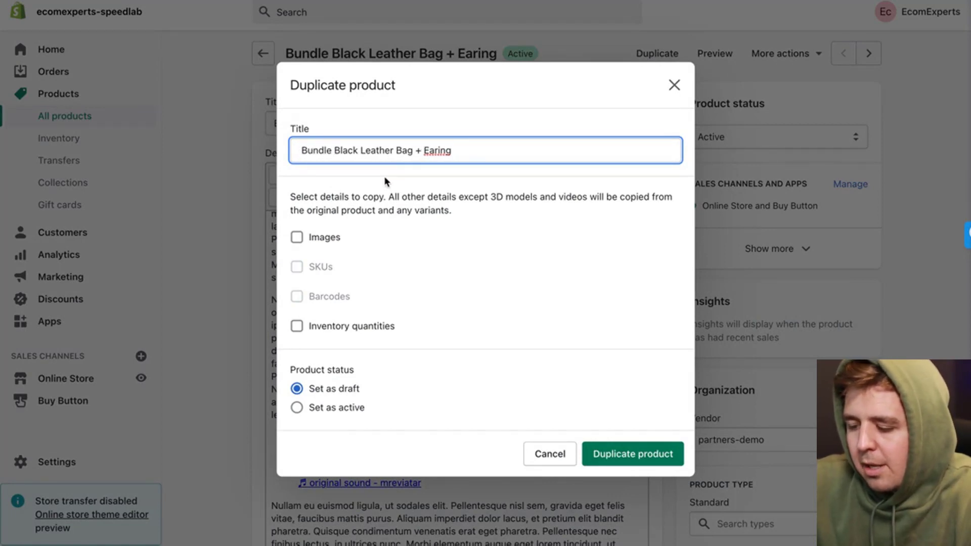
text(#3)
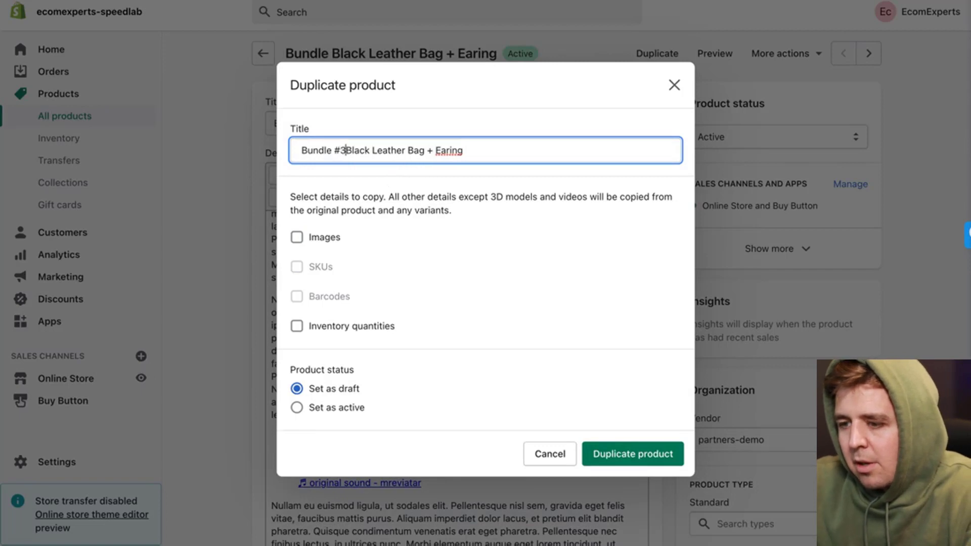
text( -)
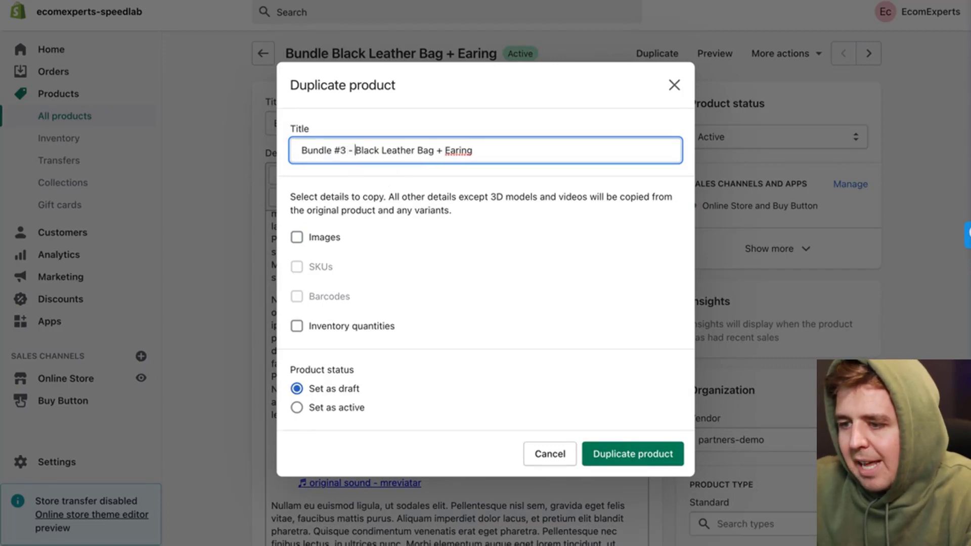
click(540, 158)
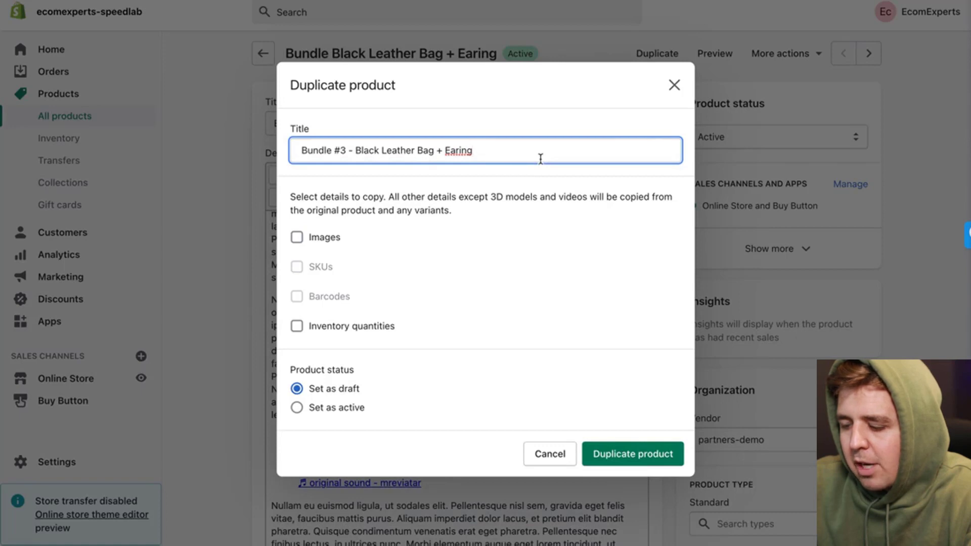
click(345, 232)
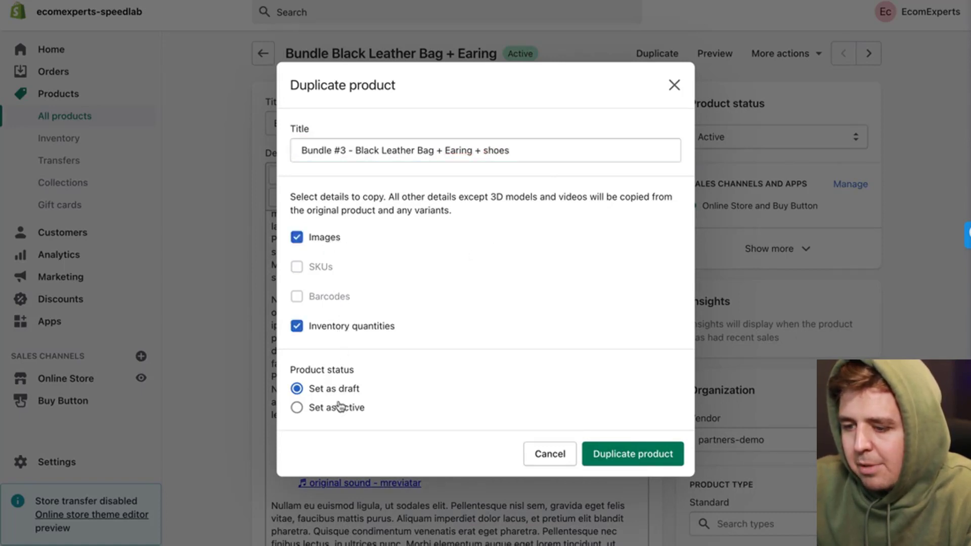
click(342, 405)
click(626, 483)
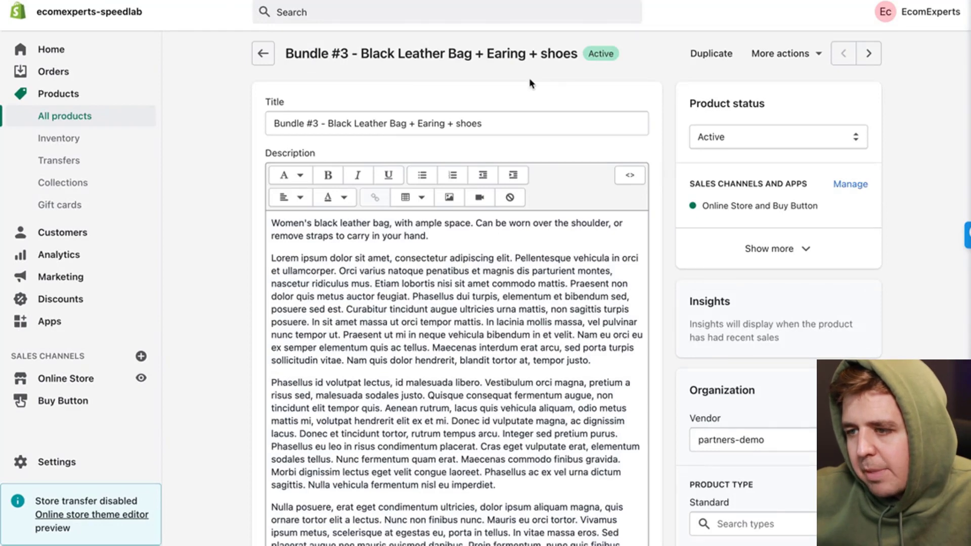
Step: Change Bundle #3's White variant price to CA$ 300.00, leaving blue and Black at CA$ 30.00, and save
scroll(537, 76, down, 10)
scroll(440, 284, down, 5)
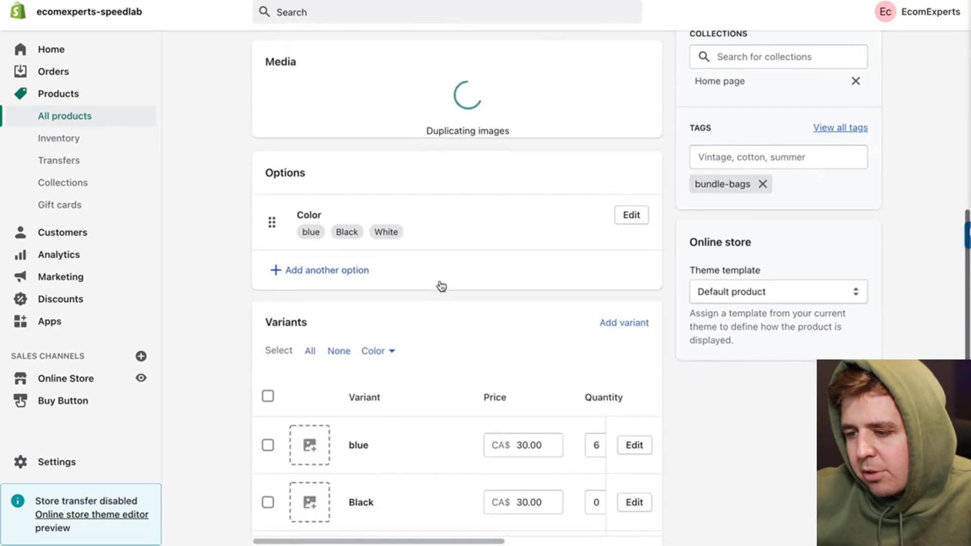
click(524, 205)
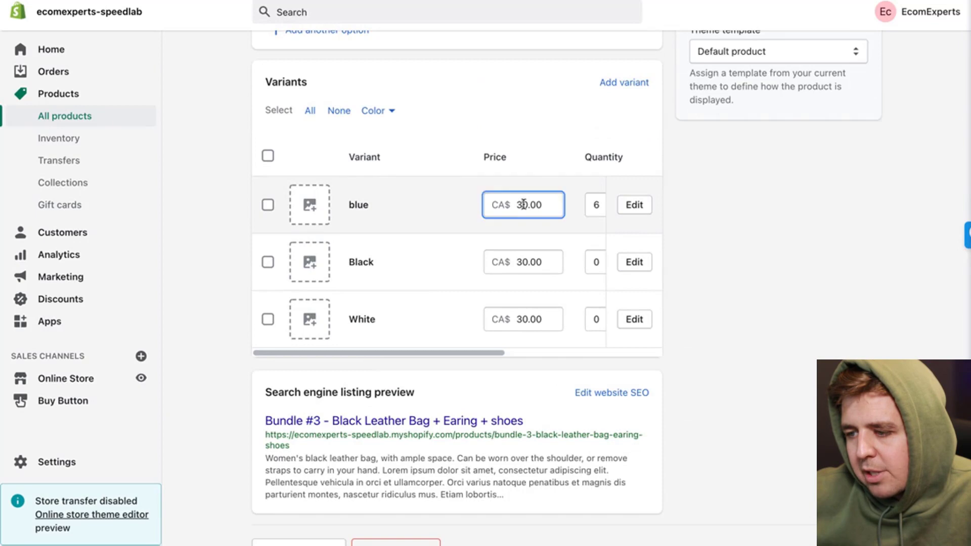
click(526, 261)
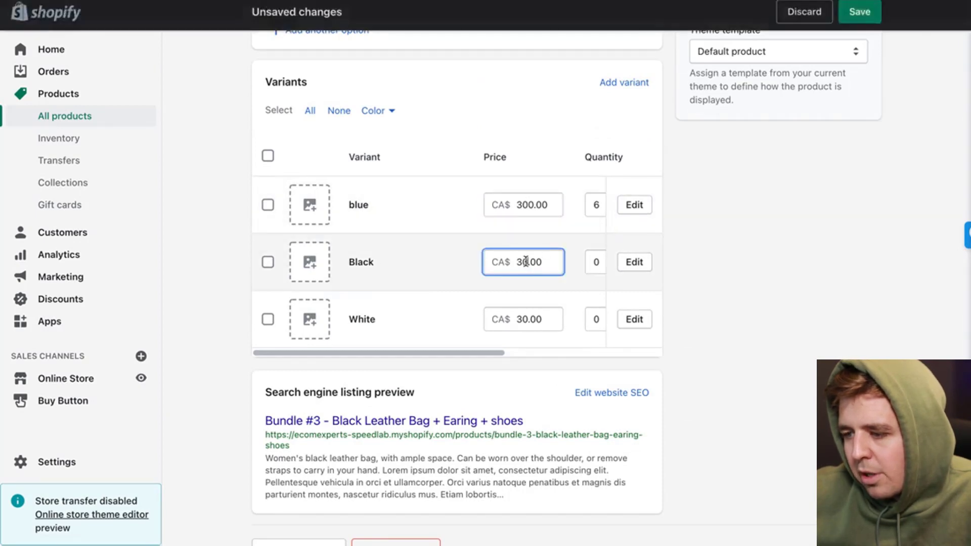
click(525, 319)
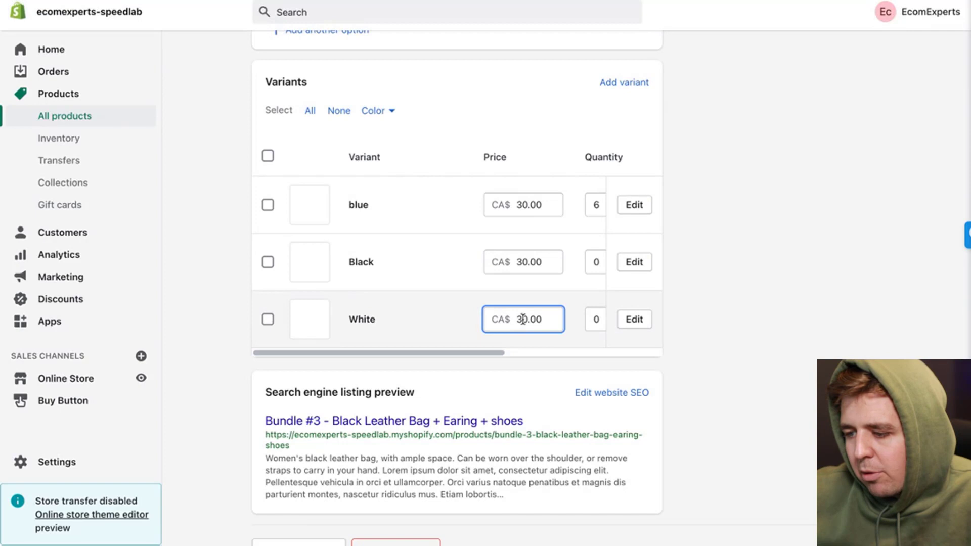
text(0)
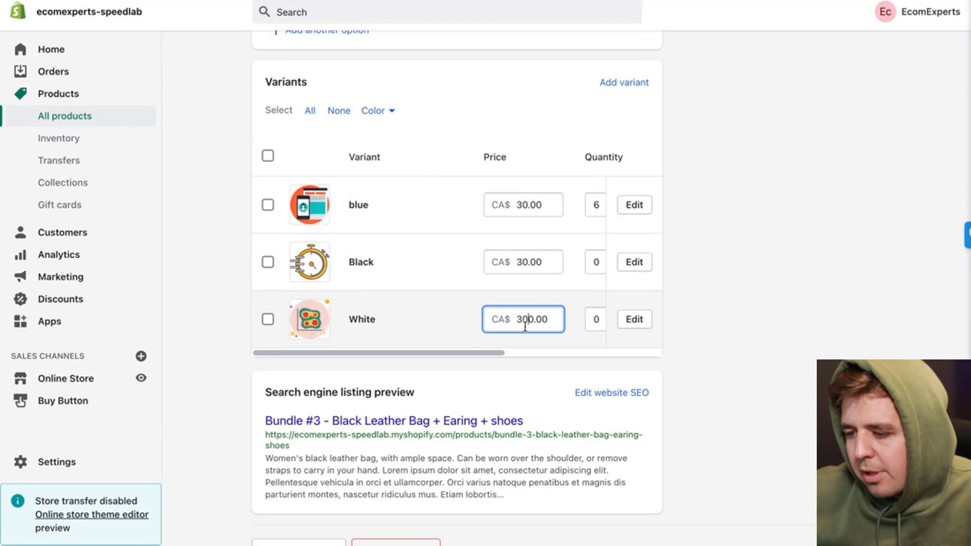
scroll(501, 426, down, 1)
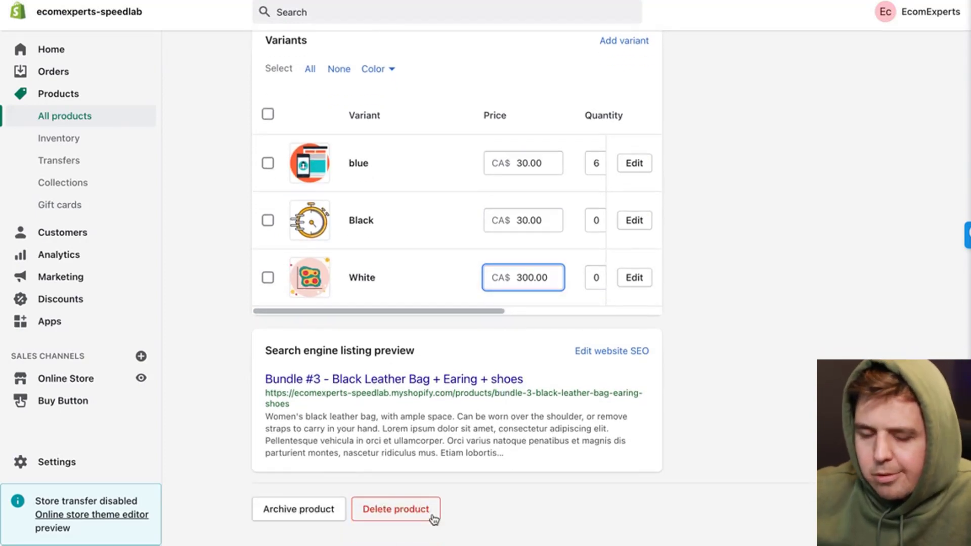
scroll(729, 220, up, 10)
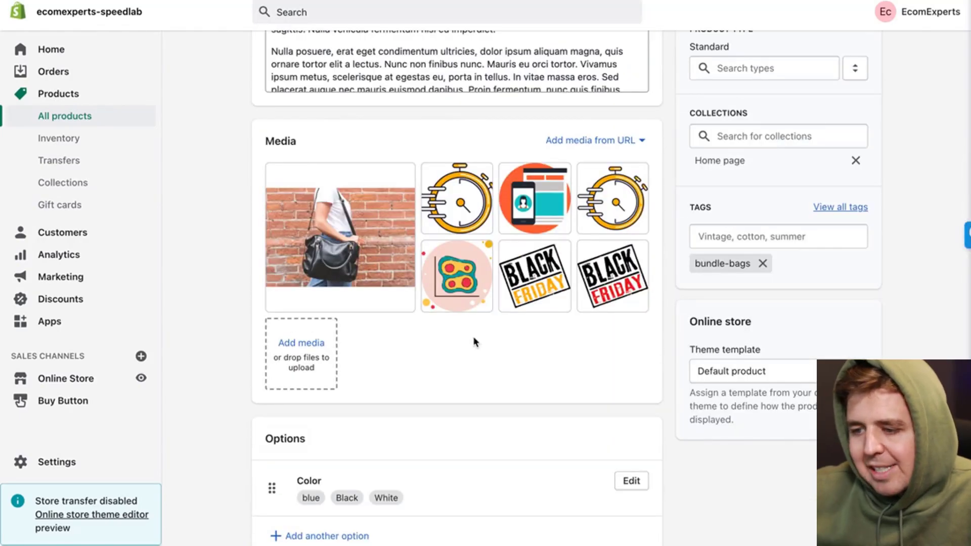
scroll(419, 342, up, 10)
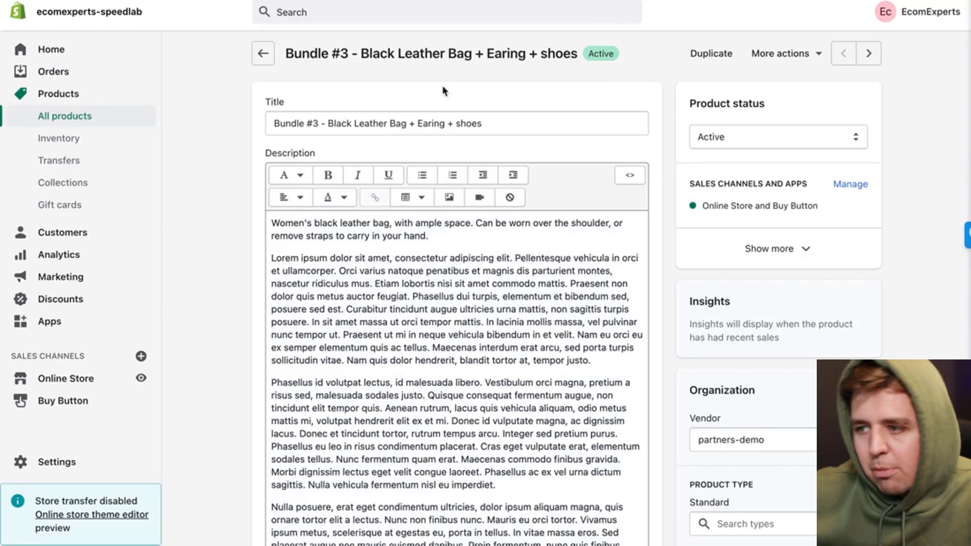
scroll(854, 92, down, 20)
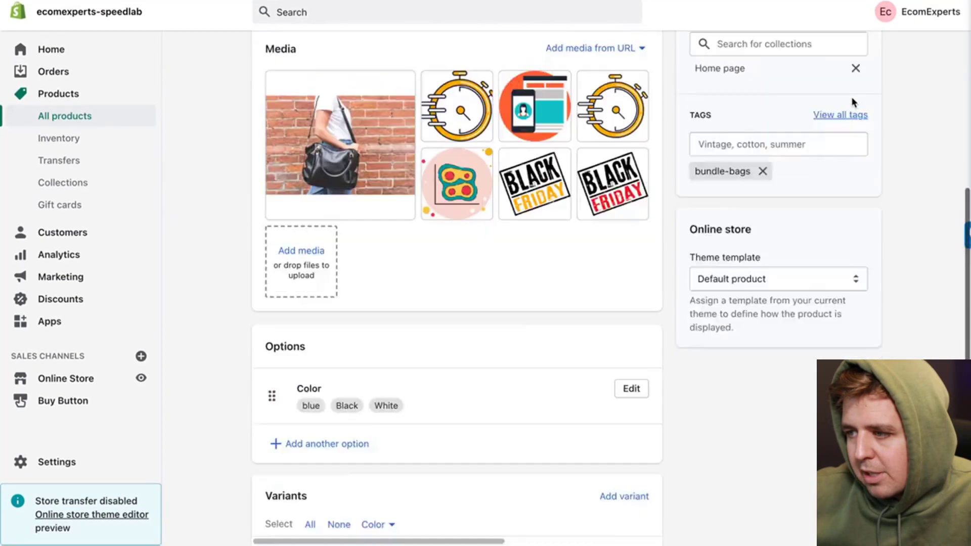
click(716, 347)
key(super+s)
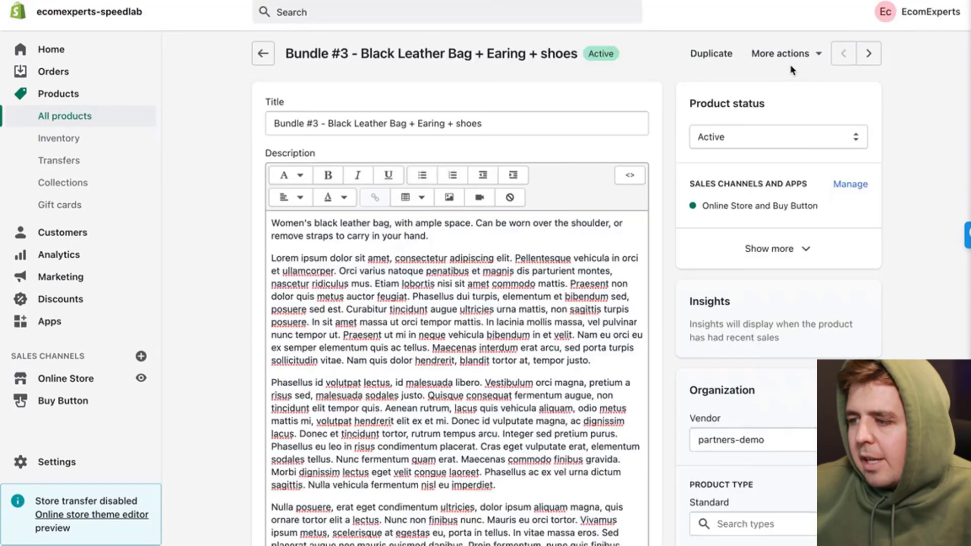
click(795, 63)
click(790, 90)
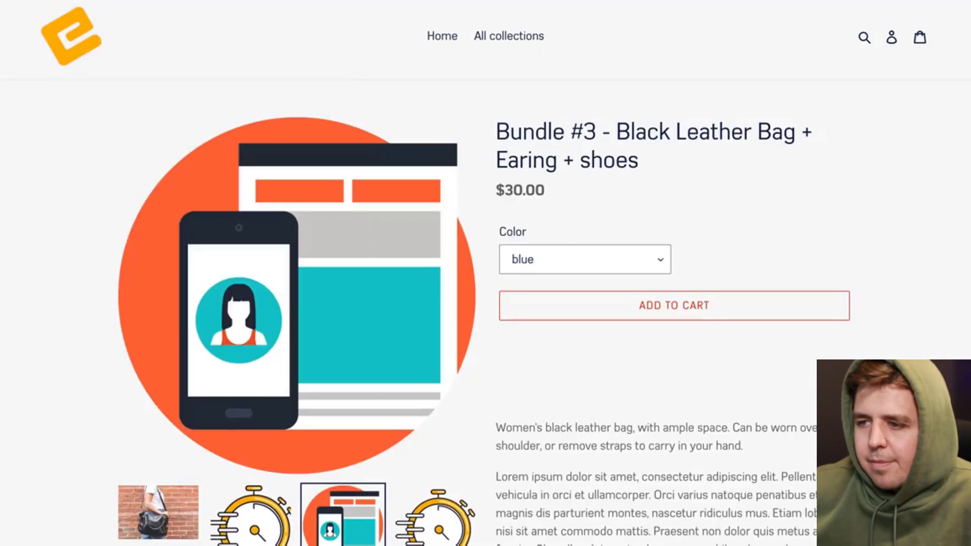
scroll(601, 125, down, 3)
scroll(601, 125, down, 15)
scroll(601, 125, up, 10)
scroll(601, 125, up, 10)
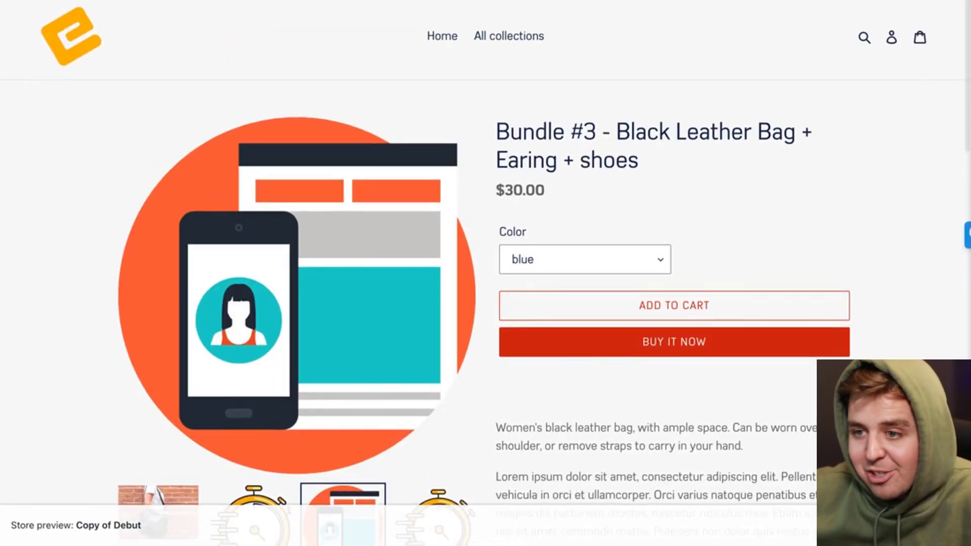
click(323, 1)
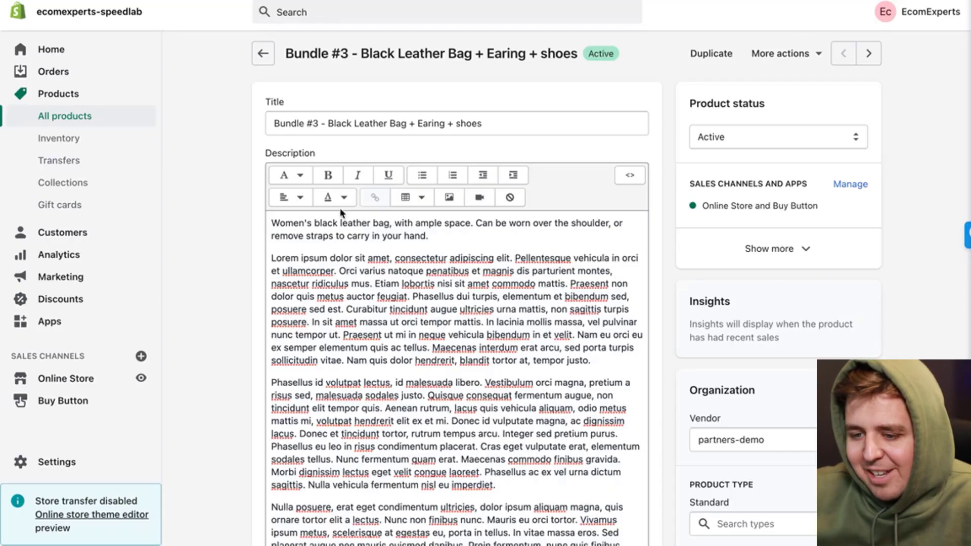
Step: Publish the Copy of Copy of Debut theme from the Themes library, confirming the publish dialog
click(95, 375)
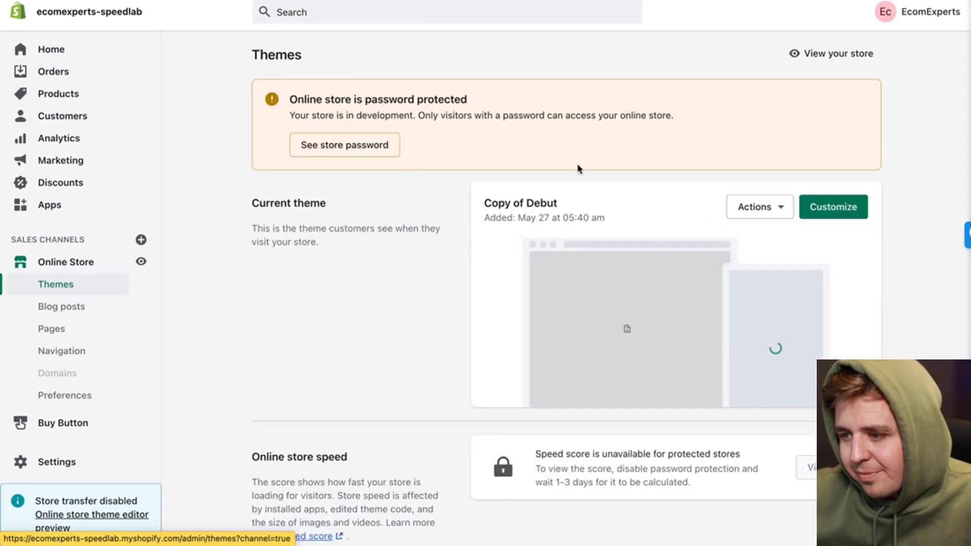
scroll(527, 263, down, 7)
scroll(557, 301, up, 3)
scroll(751, 269, down, 2)
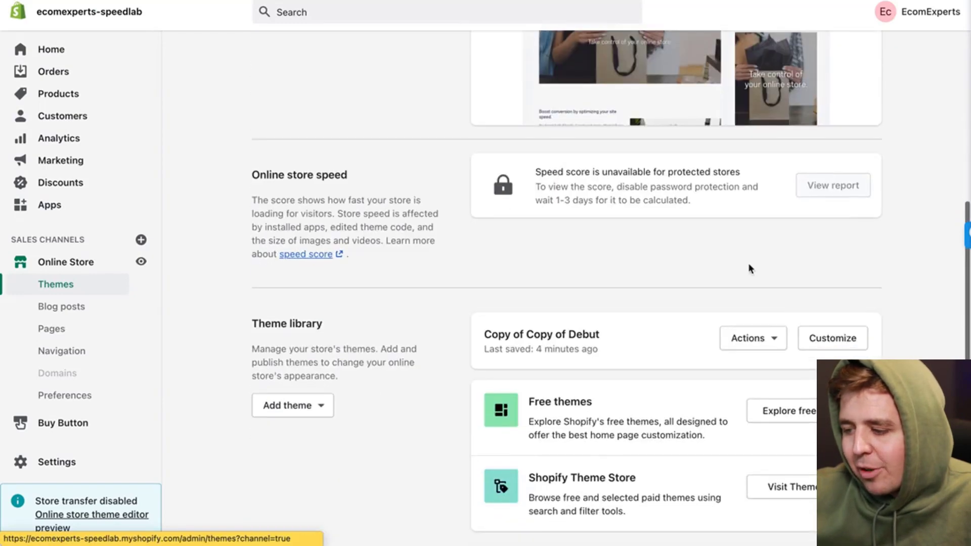
click(747, 335)
click(730, 146)
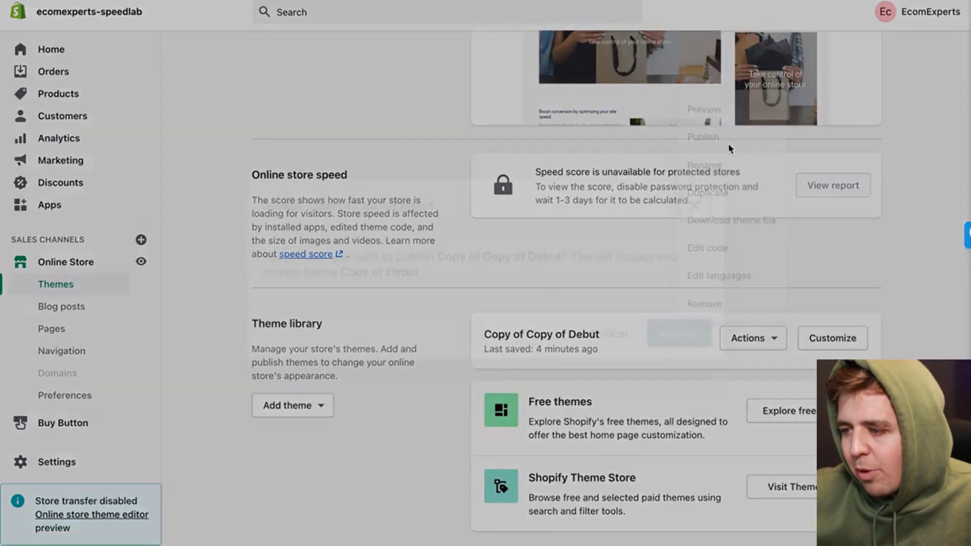
click(671, 405)
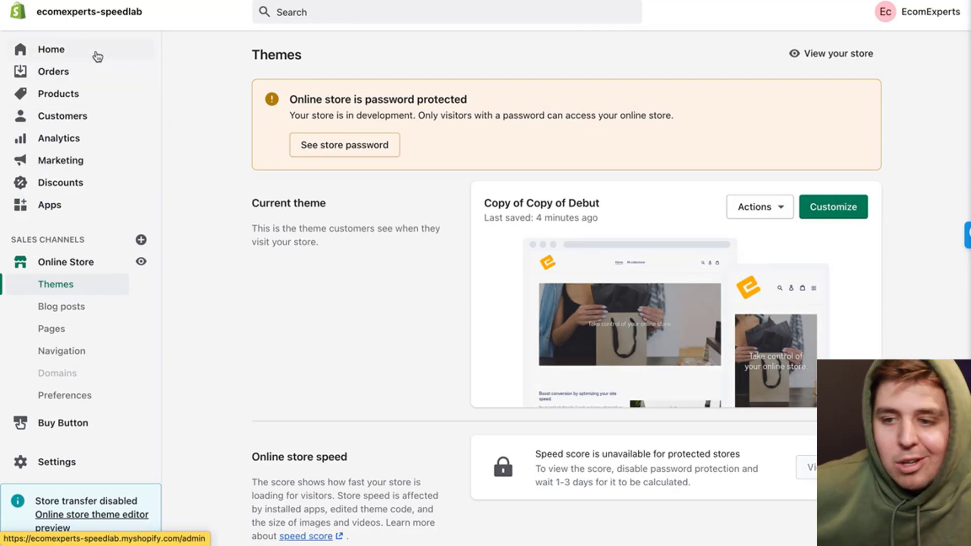
Step: Open Bundle #3 - Black Leather Bag + Earing + shoes from Products and preview it on the storefront
click(81, 104)
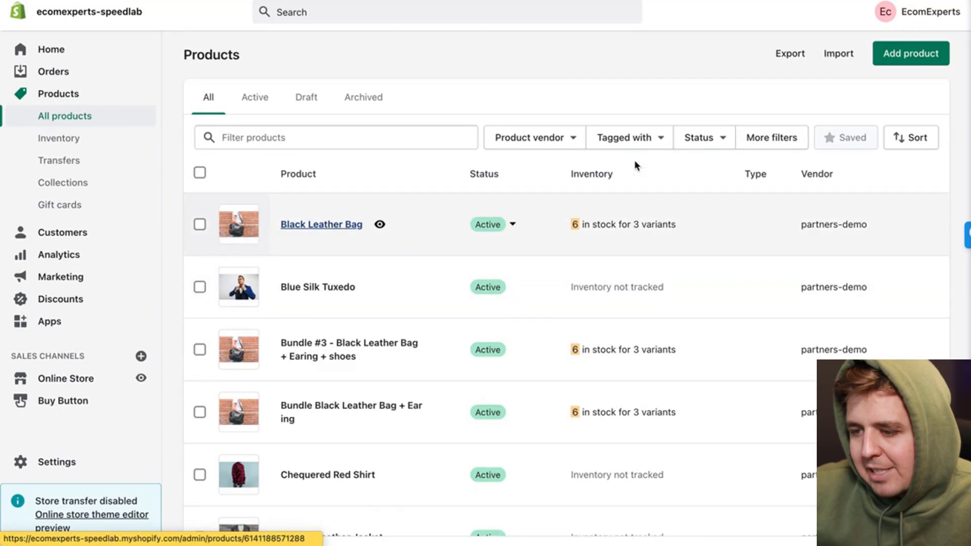
click(636, 167)
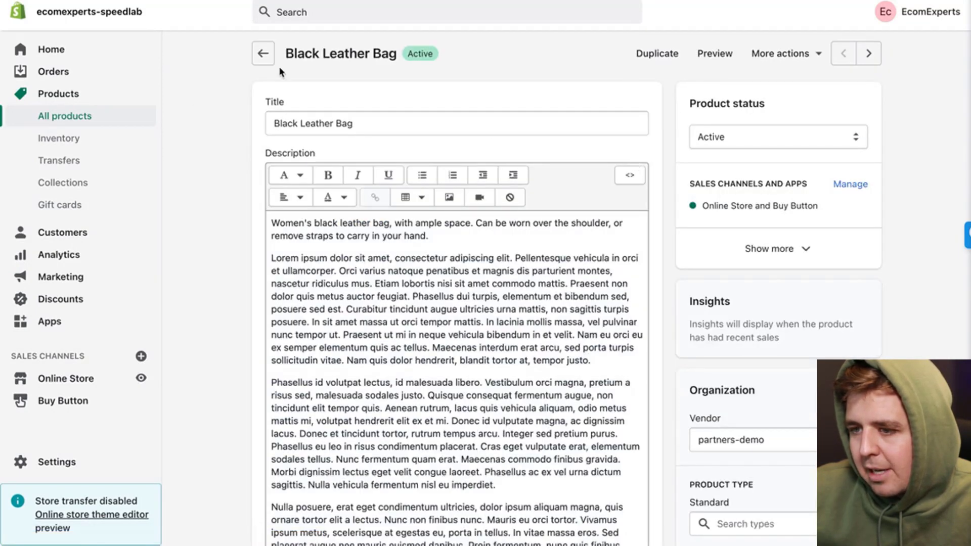
click(263, 53)
scroll(369, 282, down, 1)
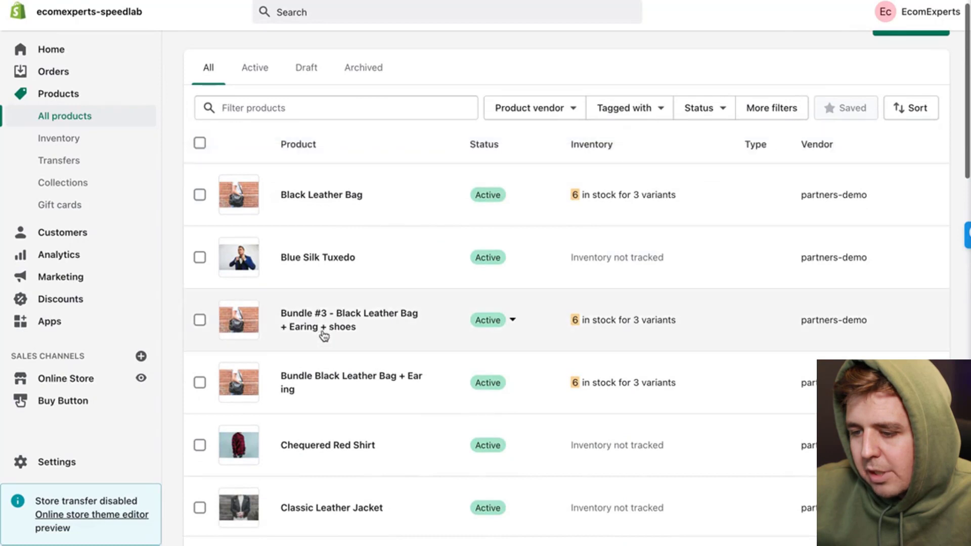
click(349, 313)
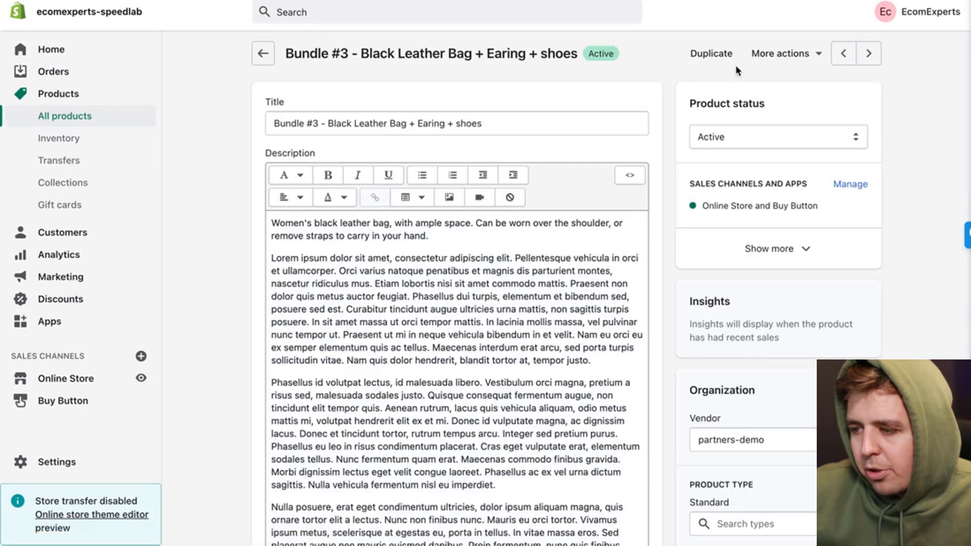
click(762, 61)
click(769, 87)
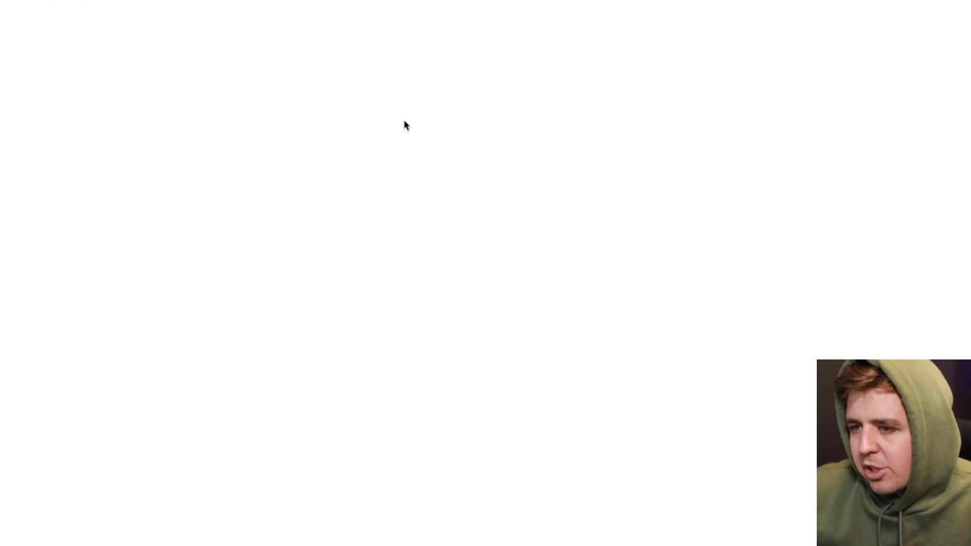
Step: Pick the Black variant on the third bundle card and add that bundle to the cart
scroll(728, 136, down, 10)
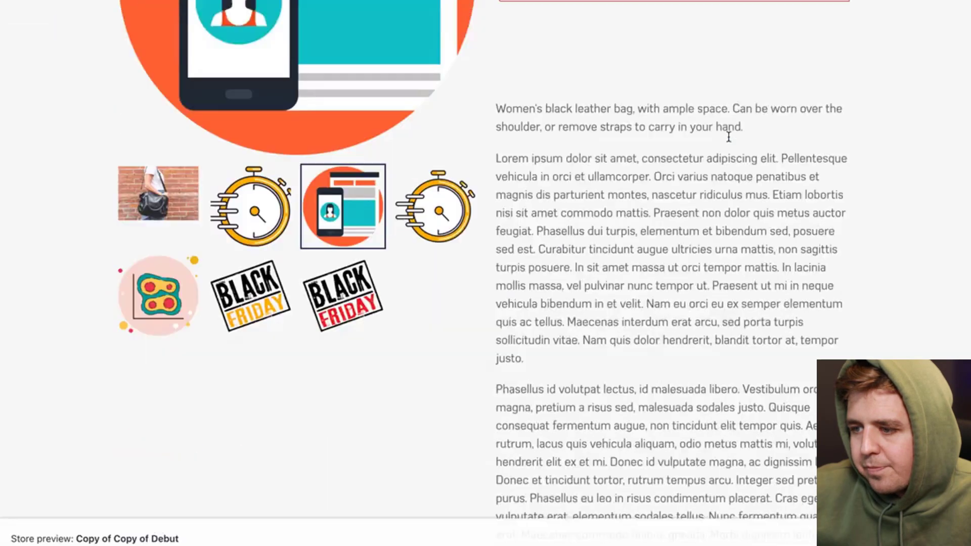
scroll(730, 140, down, 15)
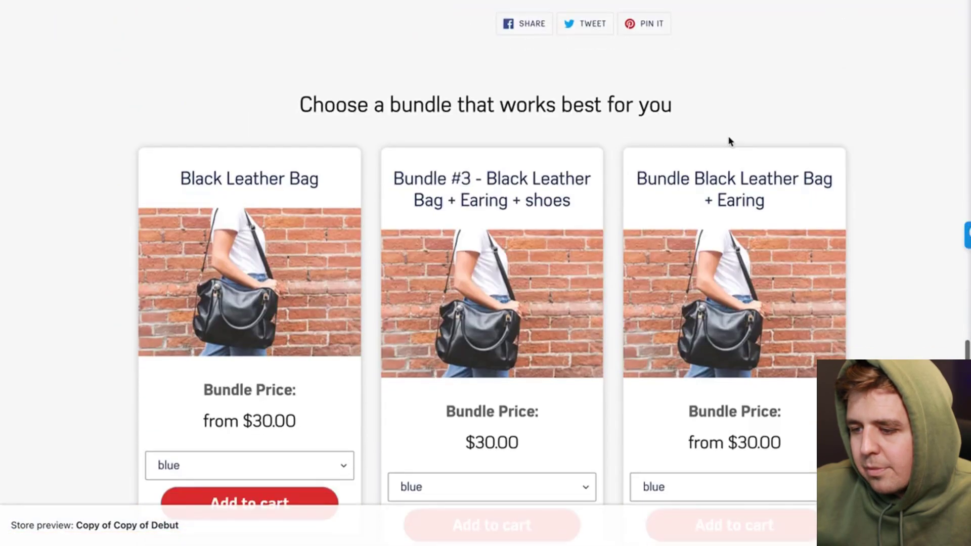
scroll(481, 128, up, 15)
scroll(481, 128, down, 15)
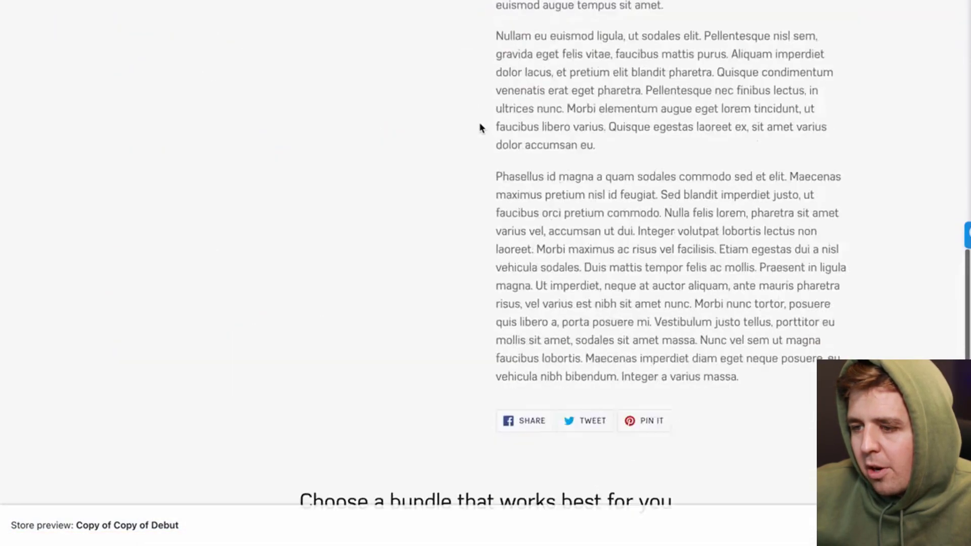
scroll(481, 128, down, 3)
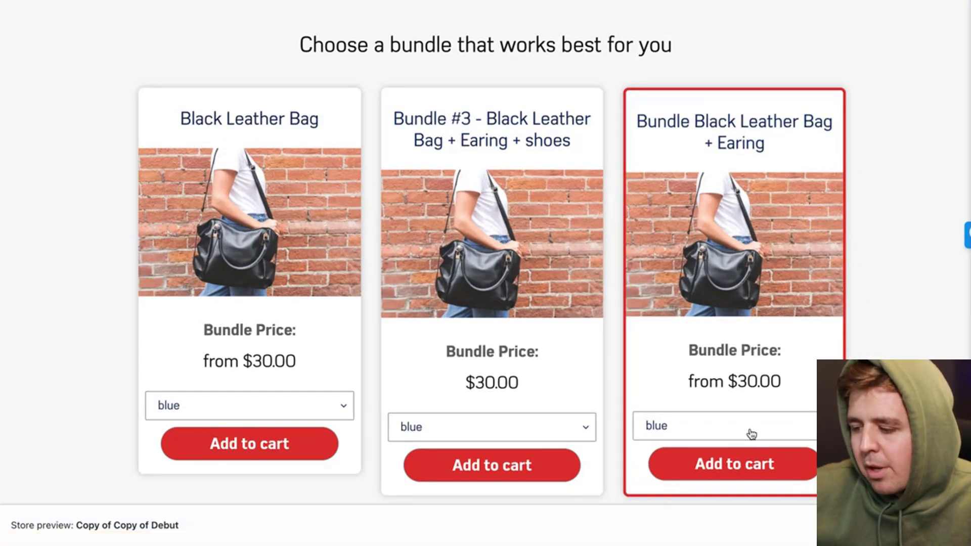
click(751, 434)
click(745, 445)
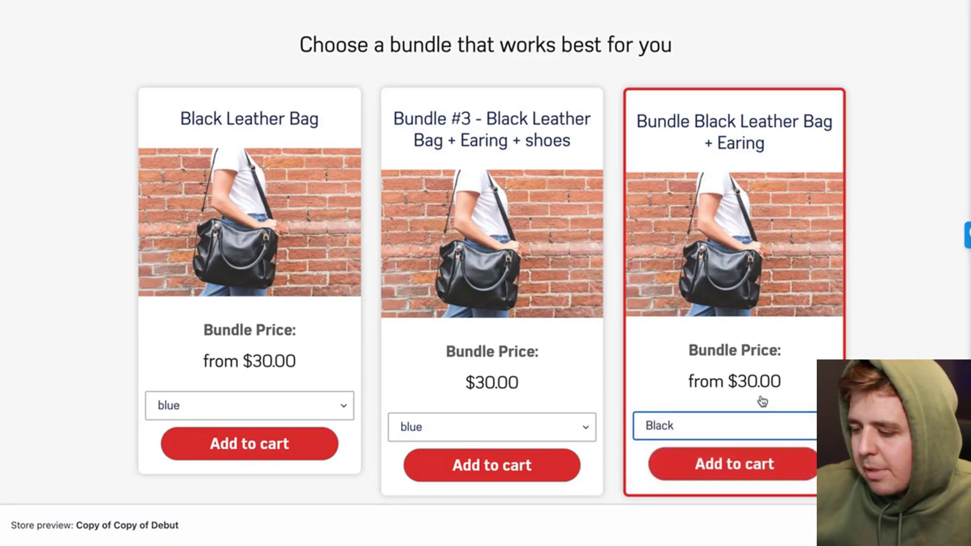
scroll(749, 310, down, 3)
click(729, 329)
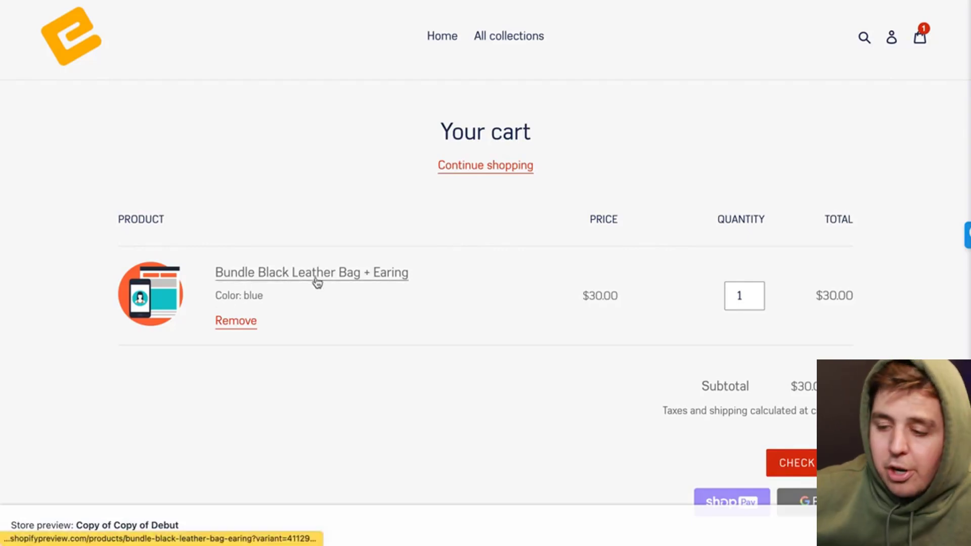
Step: Browse the Zipped Jacket product page, then return to the store home page's Featured Collection
scroll(451, 308, down, 5)
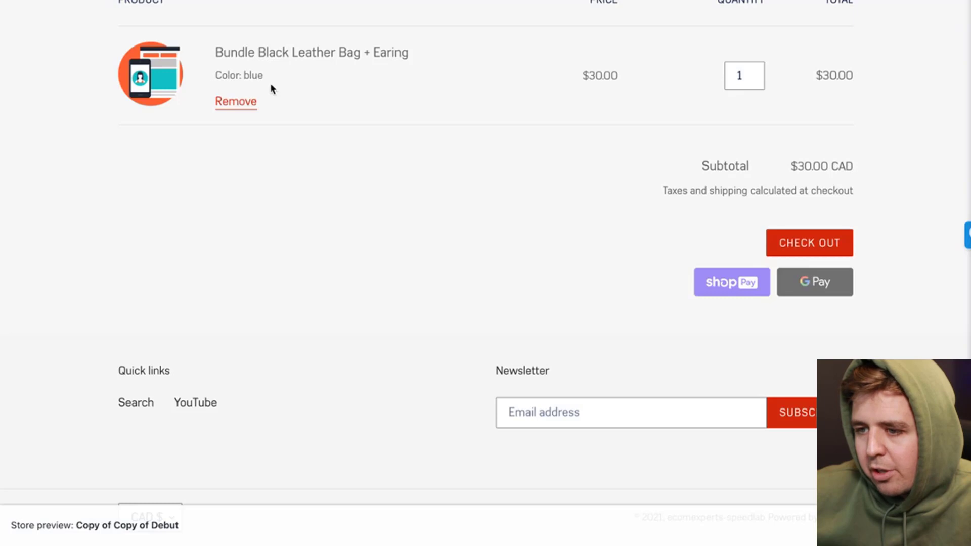
scroll(270, 87, up, 5)
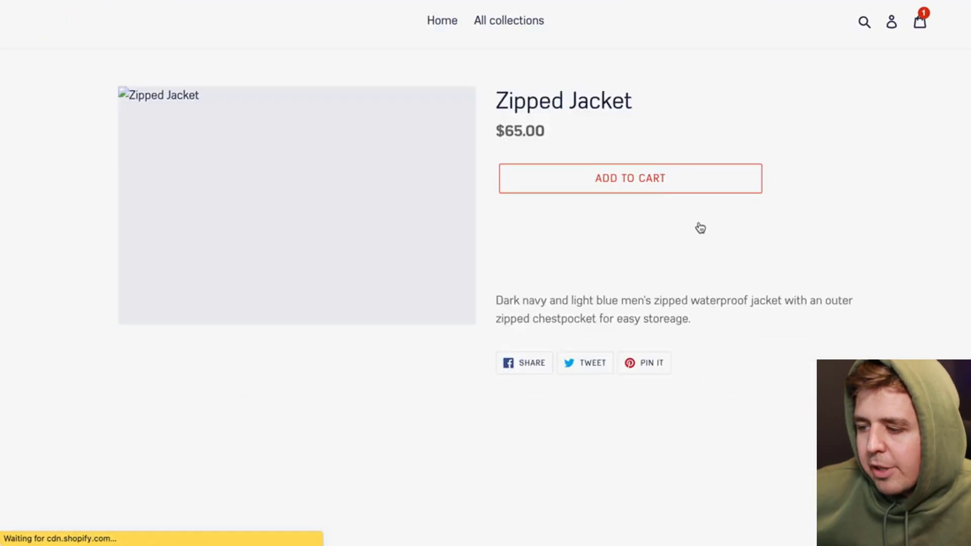
scroll(663, 240, down, 8)
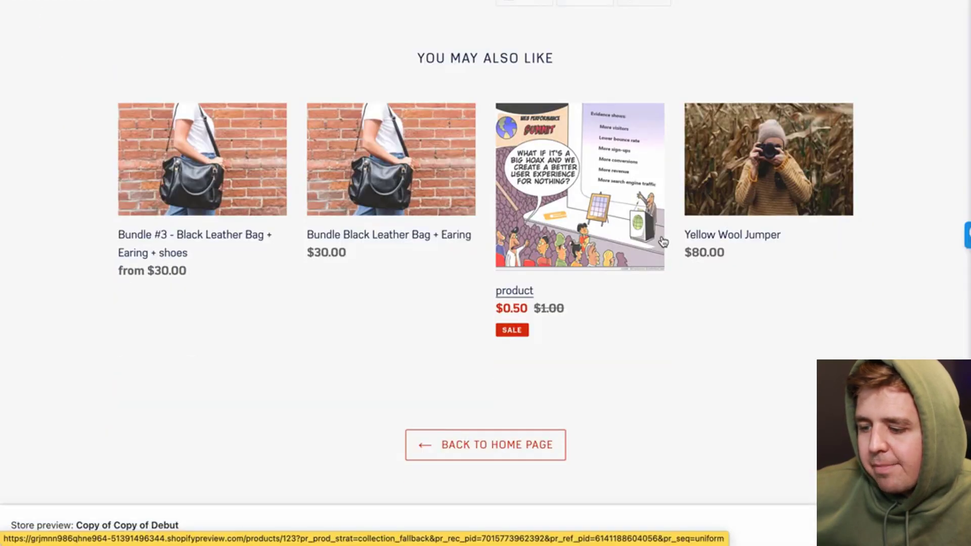
scroll(664, 241, down, 5)
scroll(662, 241, up, 6)
scroll(664, 241, up, 4)
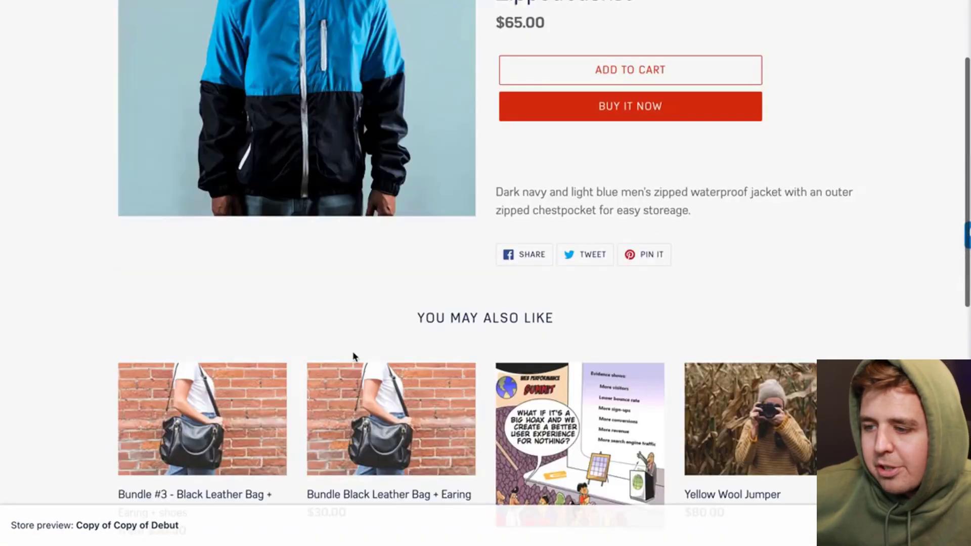
scroll(659, 284, down, 8)
scroll(659, 288, up, 4)
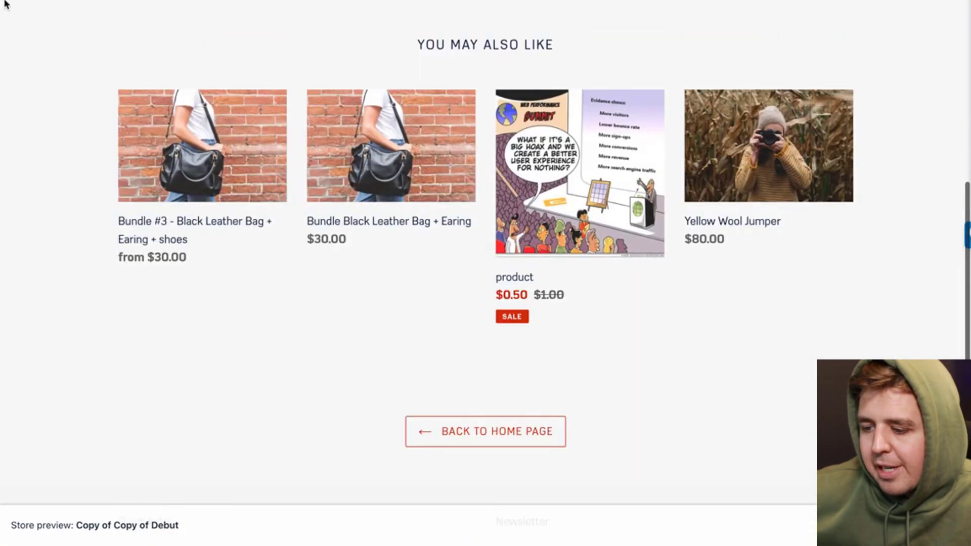
click(6, 2)
scroll(283, 212, up, 1)
scroll(283, 212, up, 2)
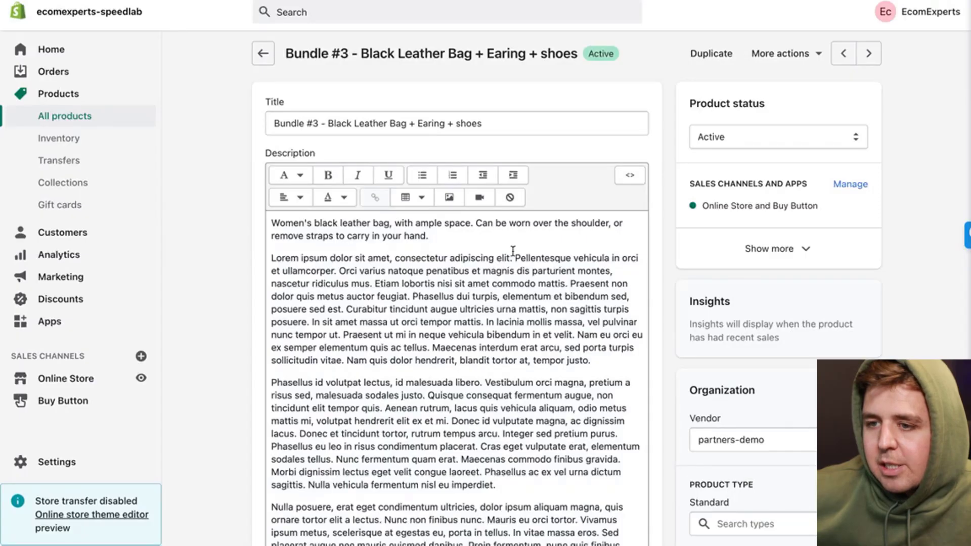
Step: Go from Bundle #3's product page to Collections and open the Home page collection
scroll(511, 216, down, 8)
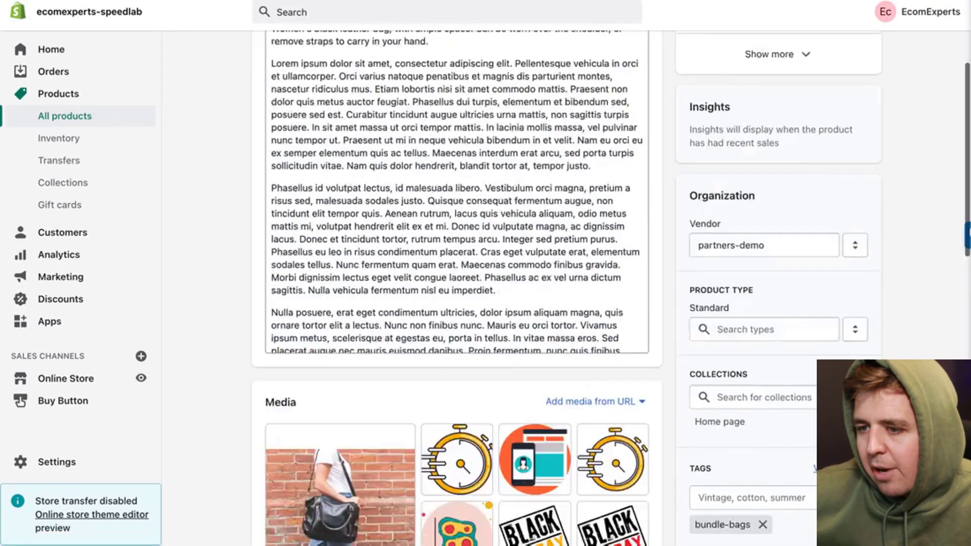
scroll(804, 384, up, 5)
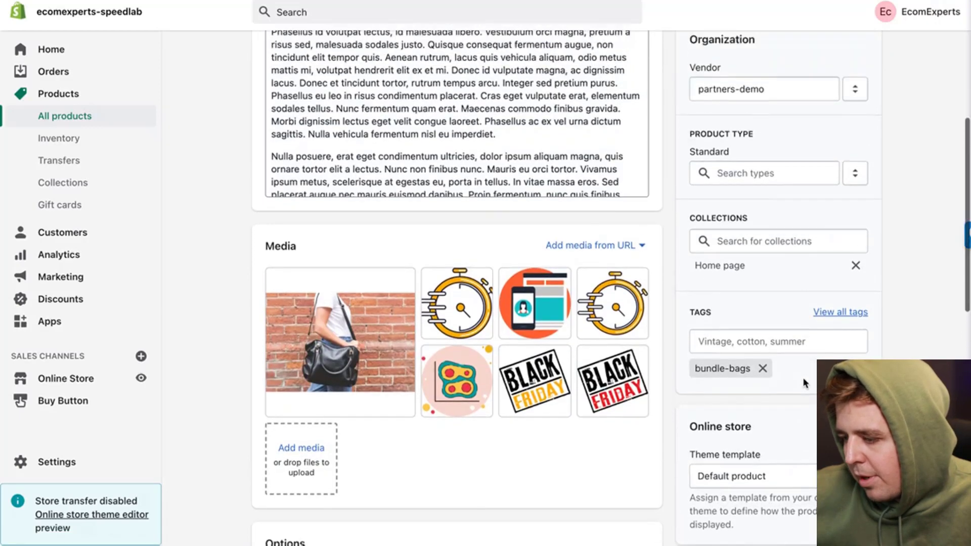
click(76, 182)
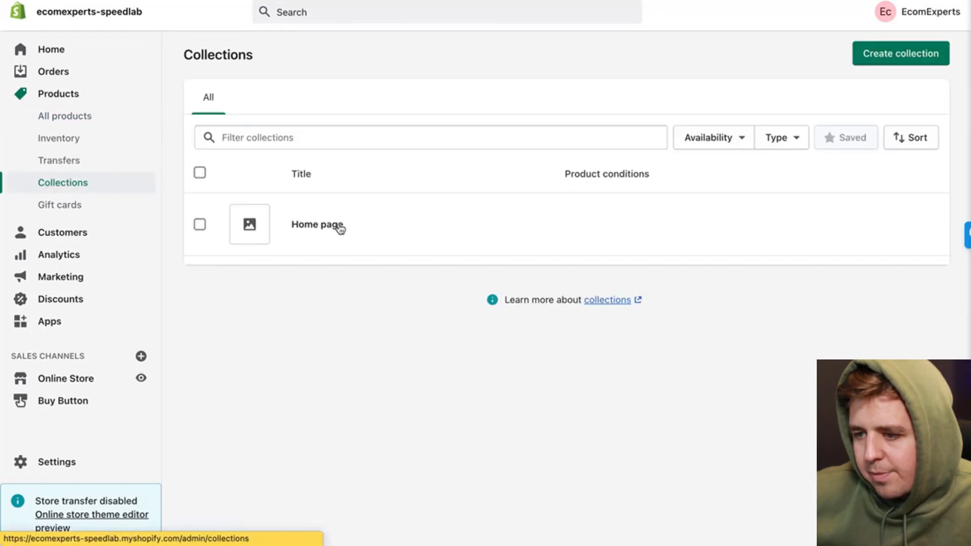
click(339, 229)
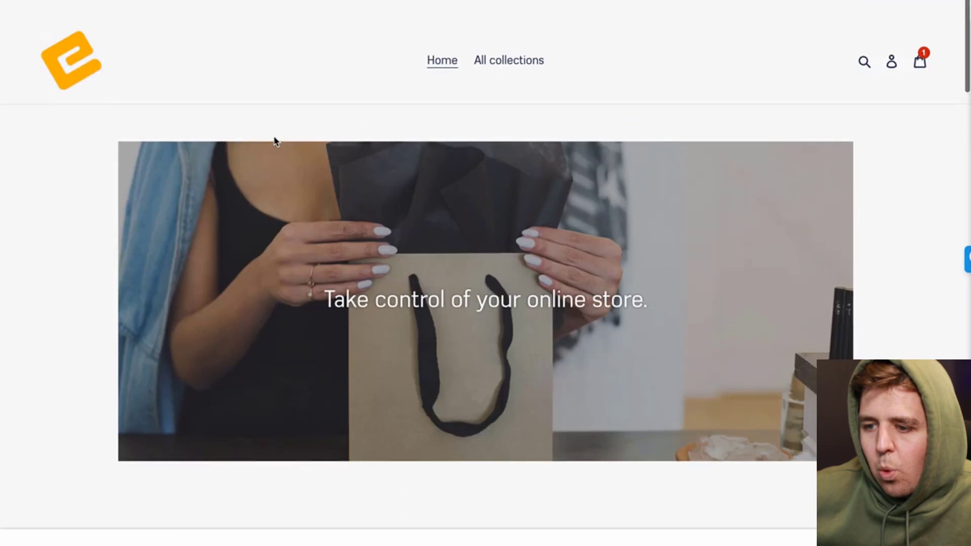
Step: Scroll down the Bundle #3 storefront page to bring the three bundle cards into view
scroll(276, 141, down, 10)
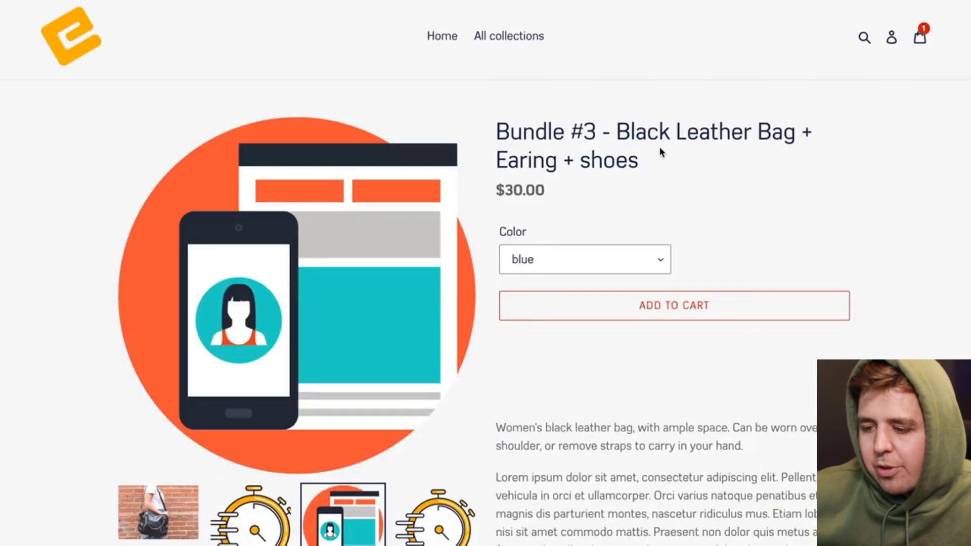
scroll(660, 146, down, 15)
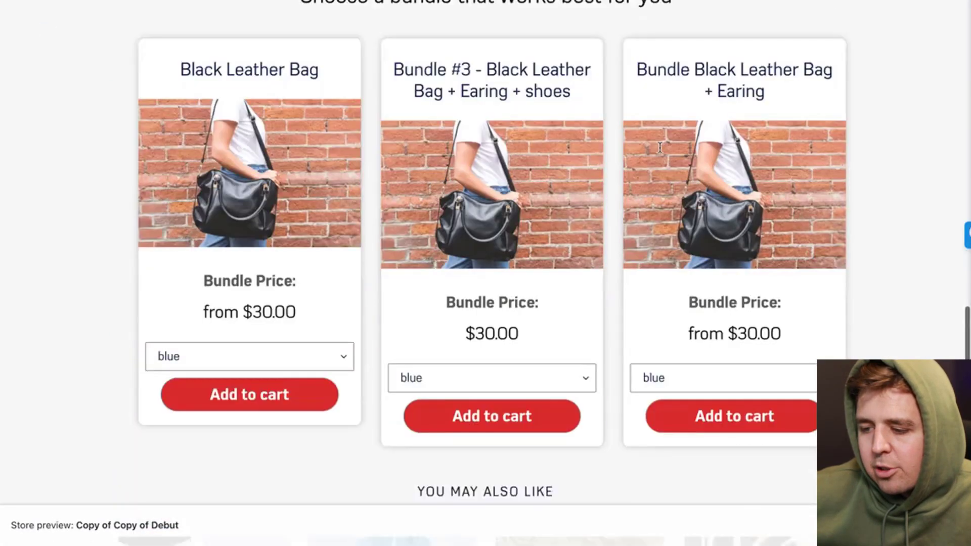
scroll(659, 146, down, 6)
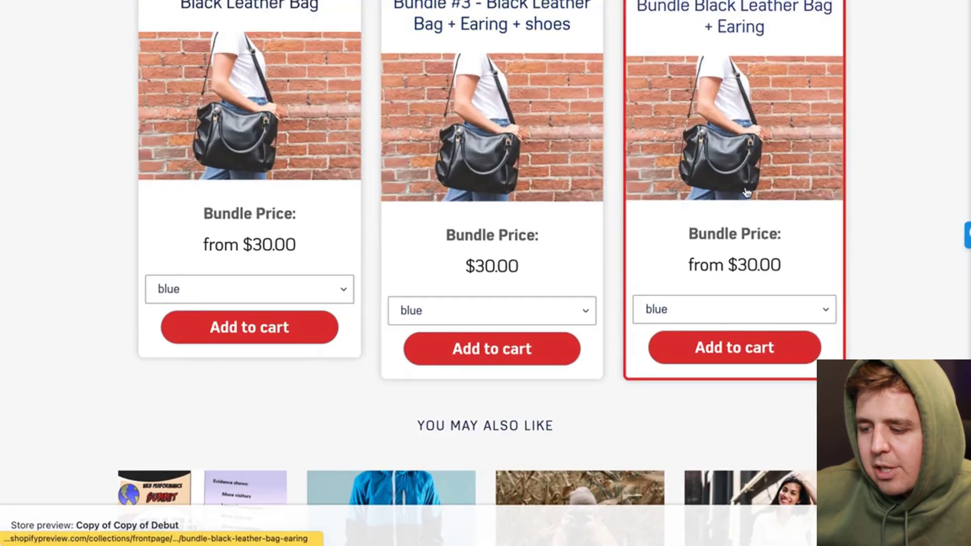
scroll(746, 188, up, 5)
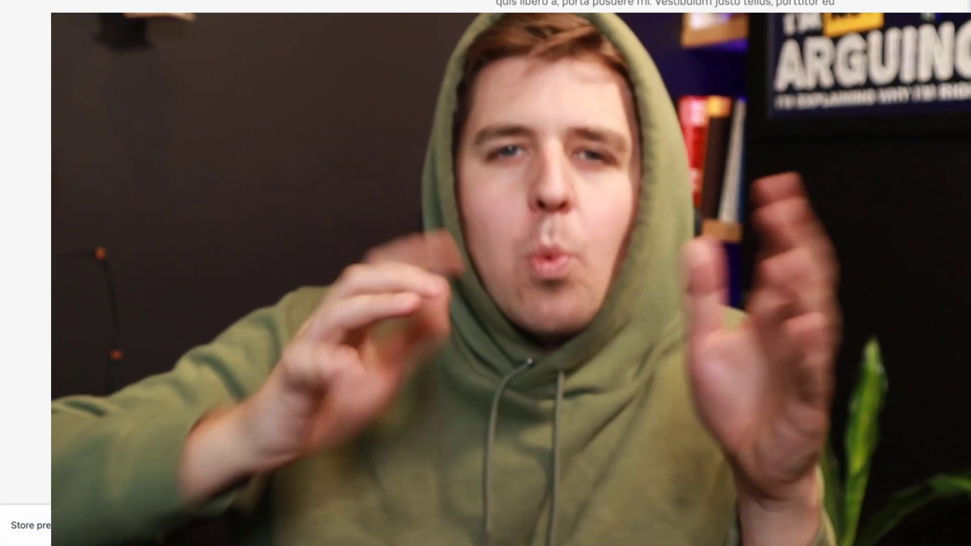